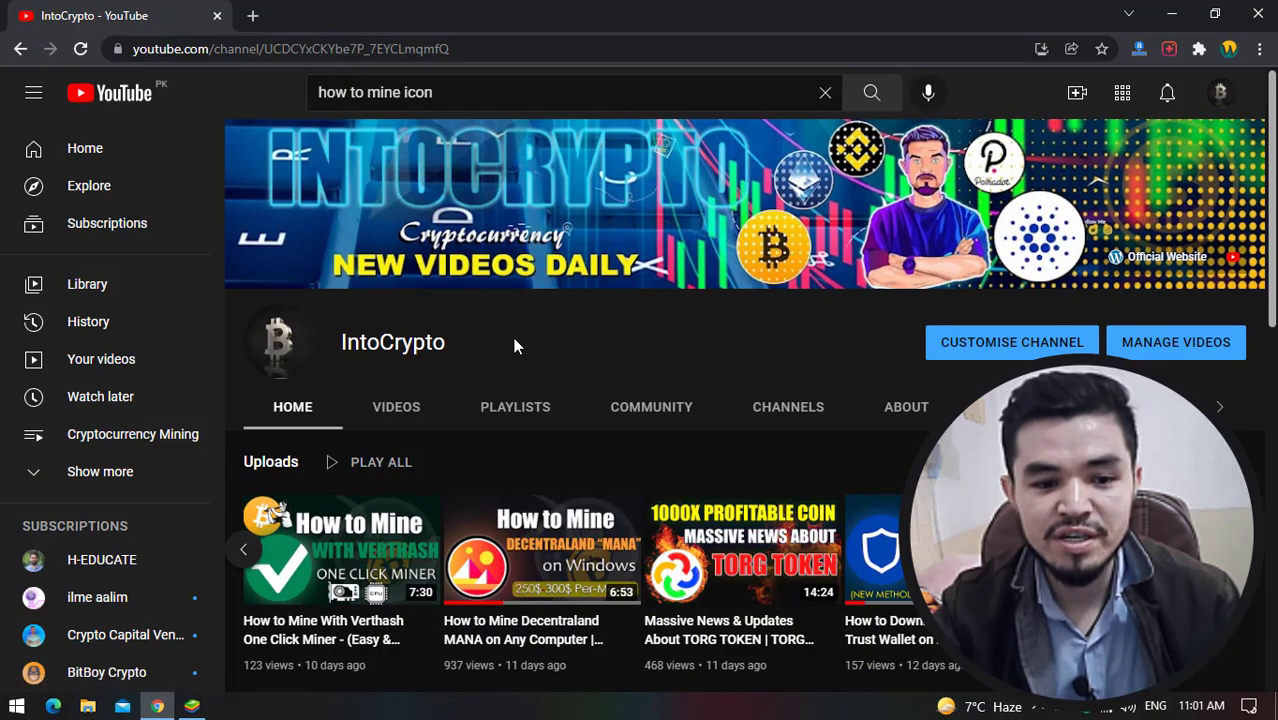
- Look through the recent uploads on the IntoCrypto channel page
{"action": "scroll", "coordinate": [515, 347], "scroll_direction": "down", "scroll_amount": 2}
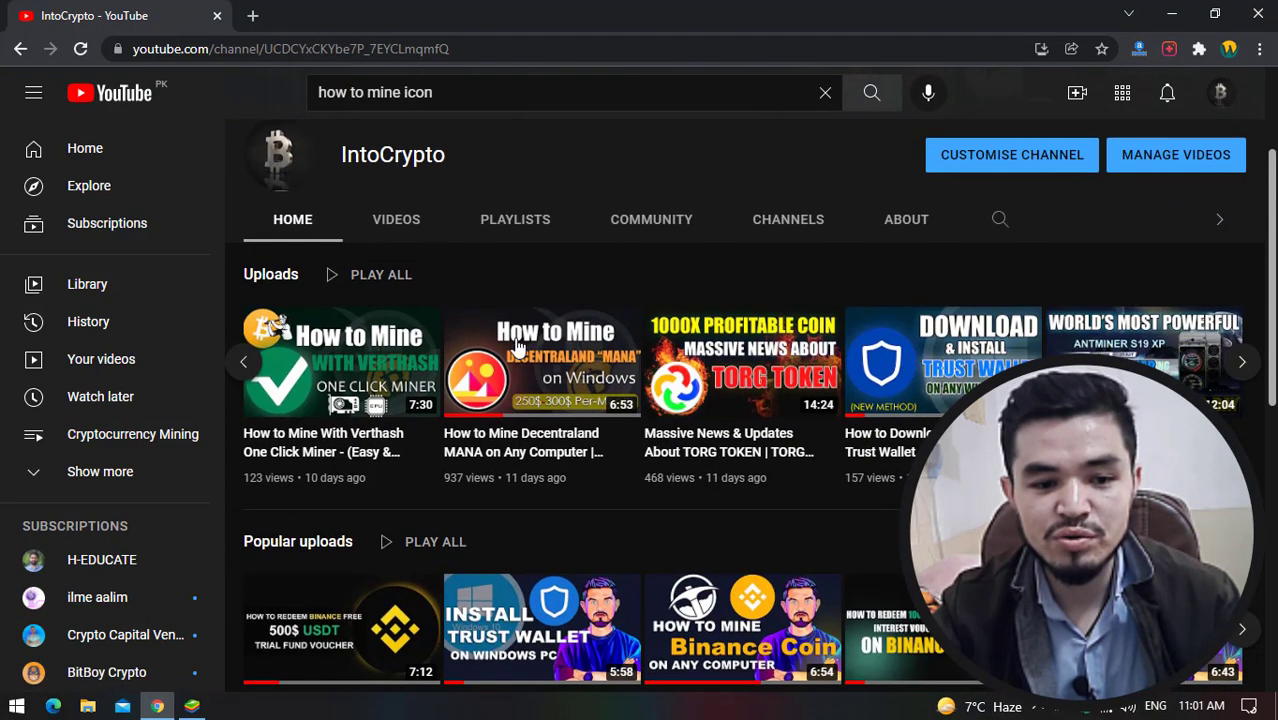
{"action": "left_click", "coordinate": [247, 364]}
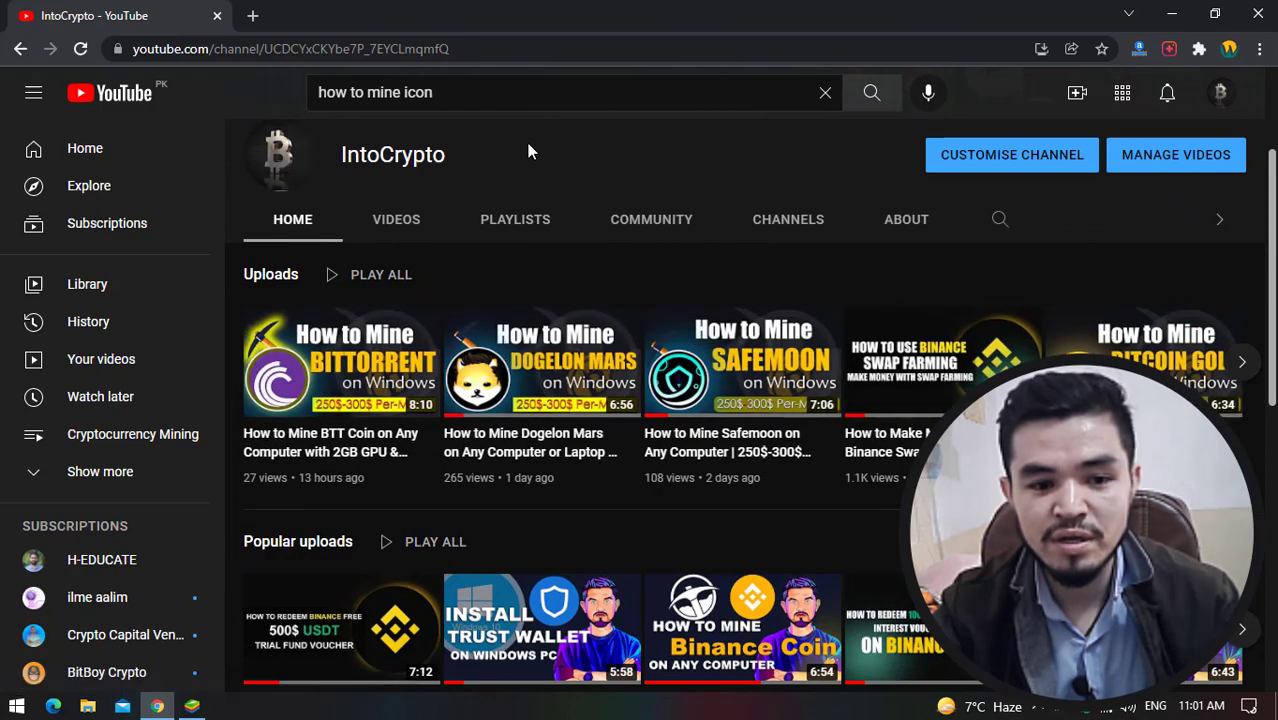
{"action": "scroll", "coordinate": [527, 143], "scroll_direction": "down", "scroll_amount": 5}
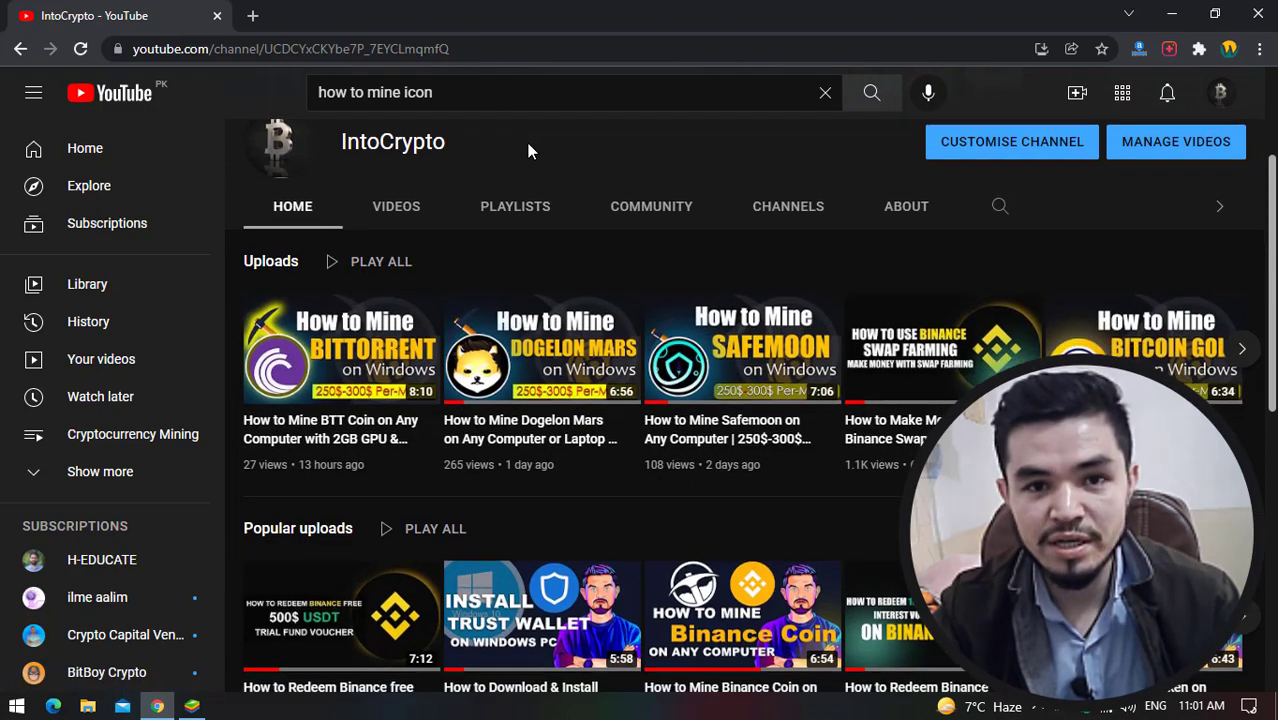
{"action": "scroll", "coordinate": [595, 208], "scroll_direction": "up", "scroll_amount": 3}
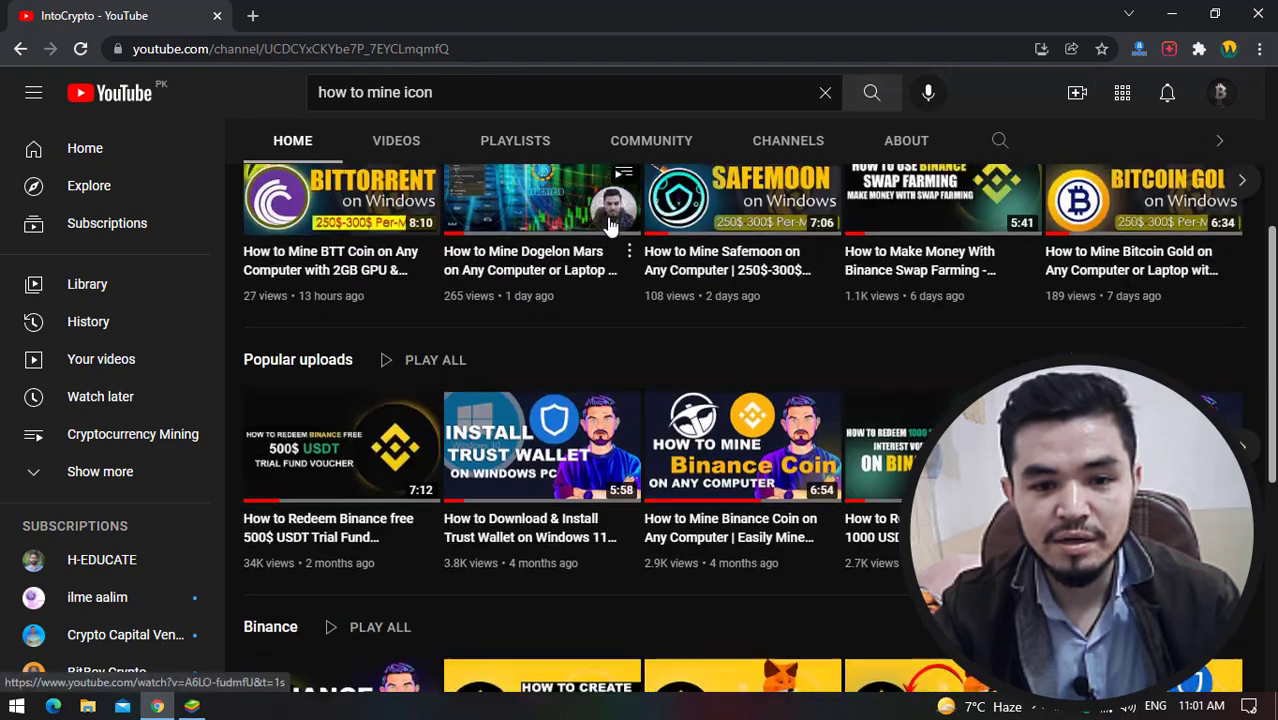
{"action": "scroll", "coordinate": [585, 212], "scroll_direction": "up", "scroll_amount": 4}
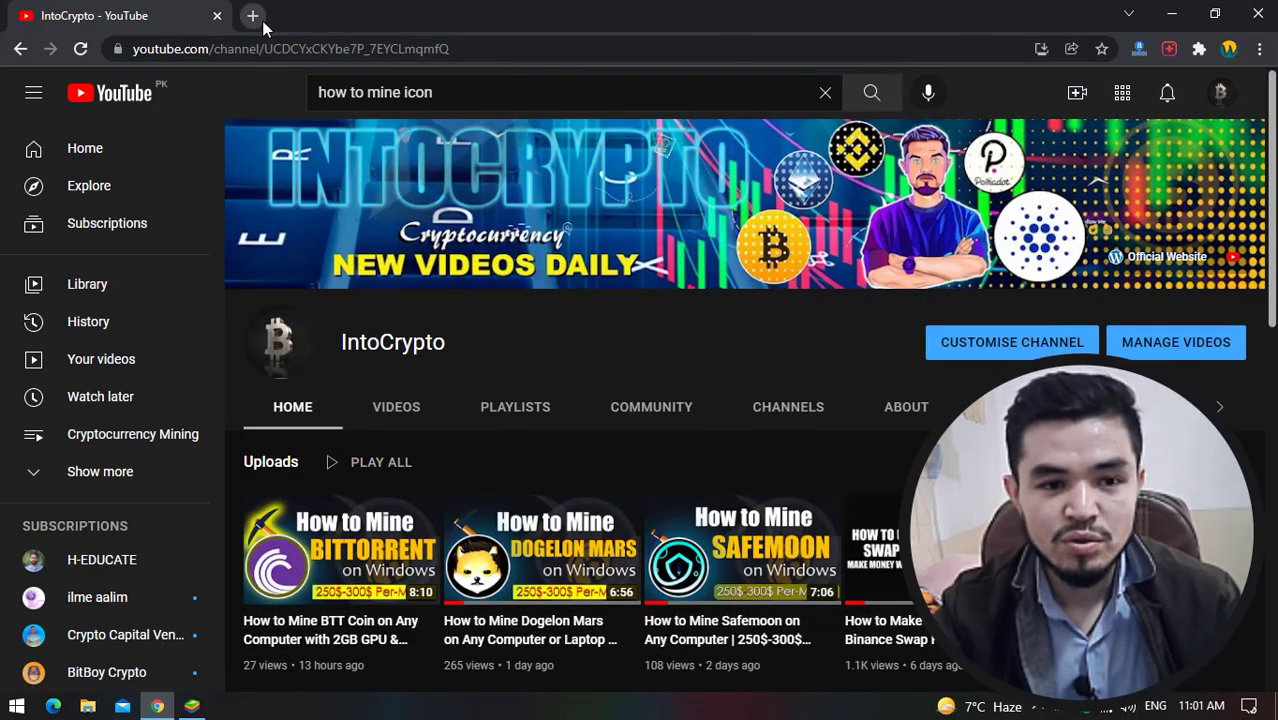
- Open the unMineable website in a new browser tab
{"action": "left_click", "coordinate": [253, 16]}
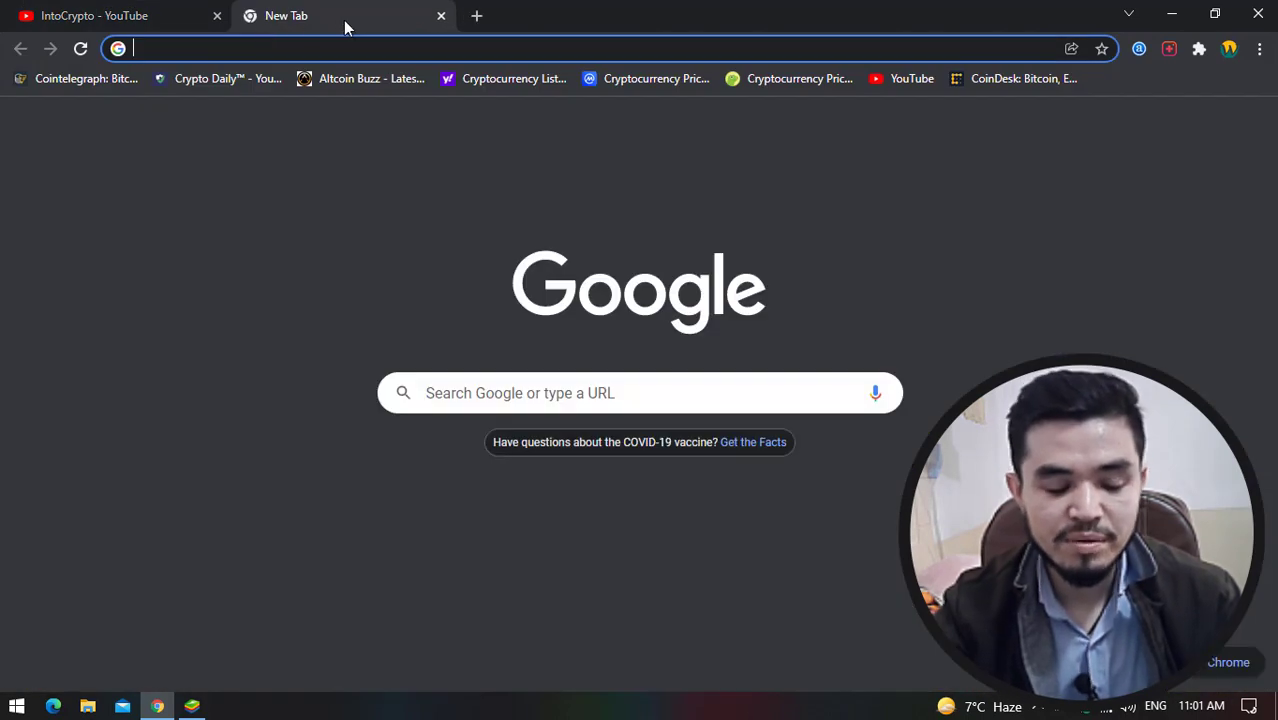
{"action": "type", "text": "u"}
{"action": "key", "text": "Return"}
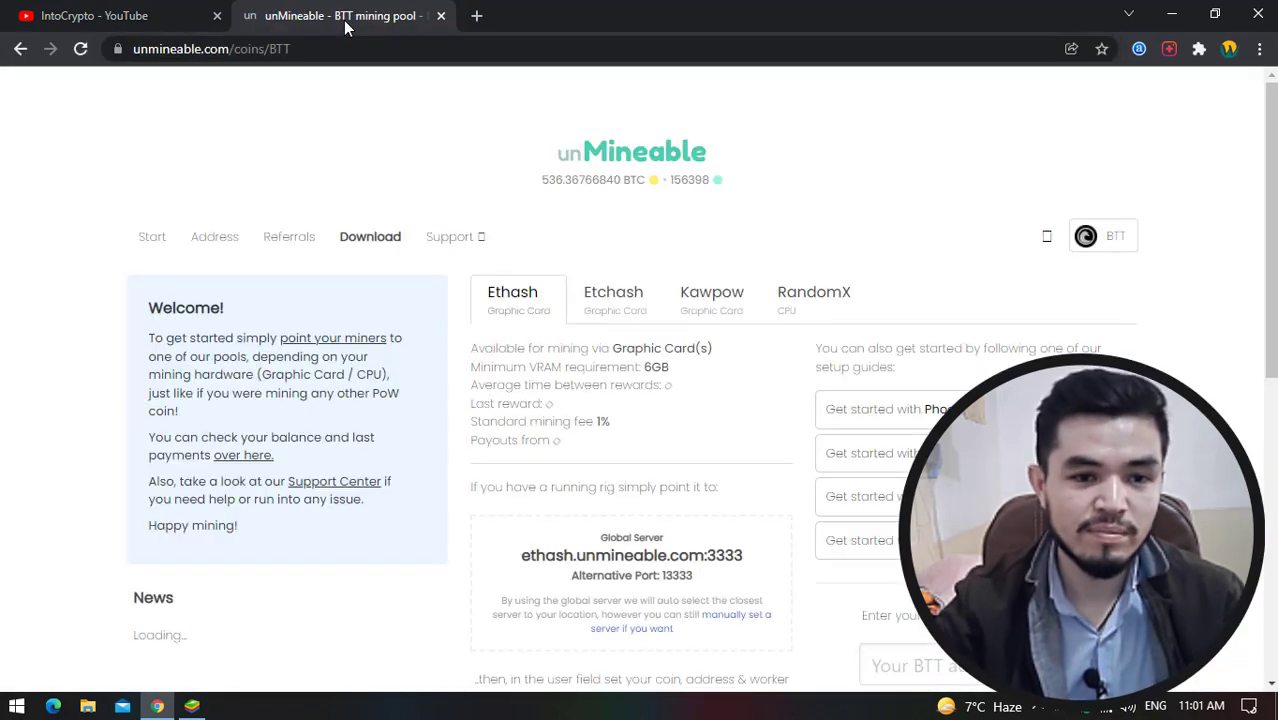
- Look through unMineable's list of supported coins and locate EOS
{"action": "scroll", "coordinate": [796, 436], "scroll_direction": "down", "scroll_amount": 2}
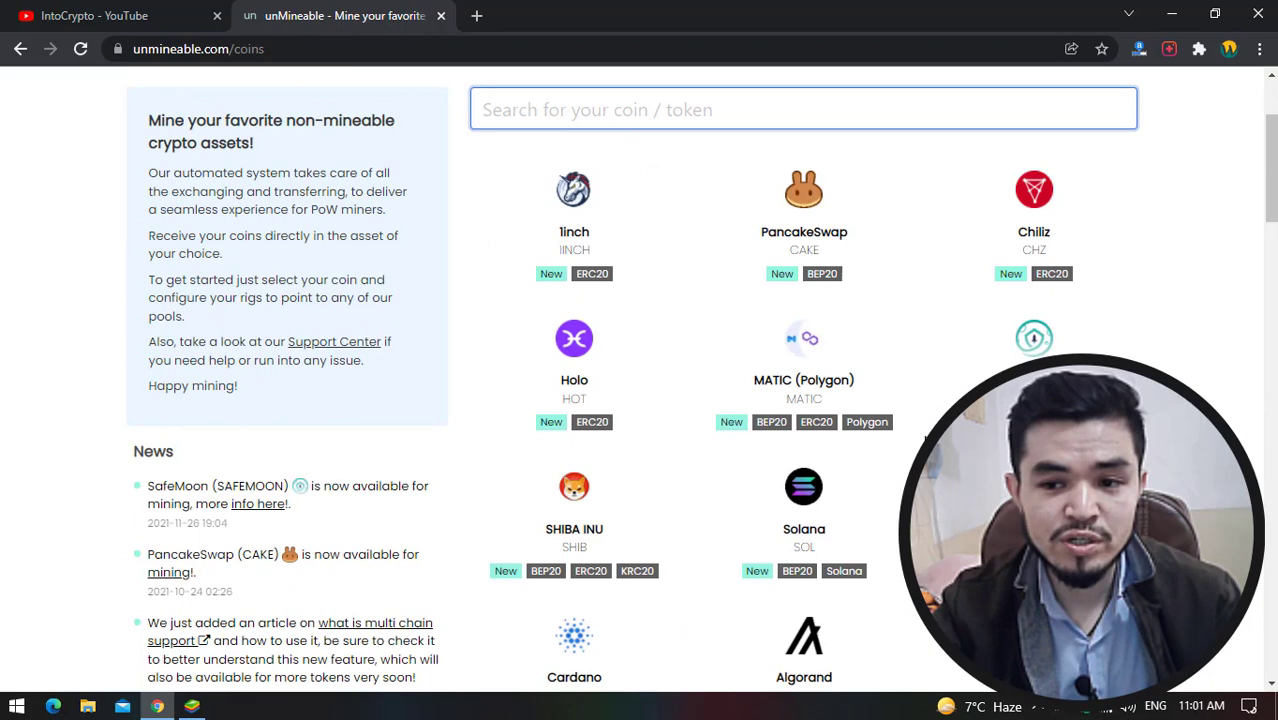
{"action": "scroll", "coordinate": [574, 680], "scroll_direction": "down", "scroll_amount": 1}
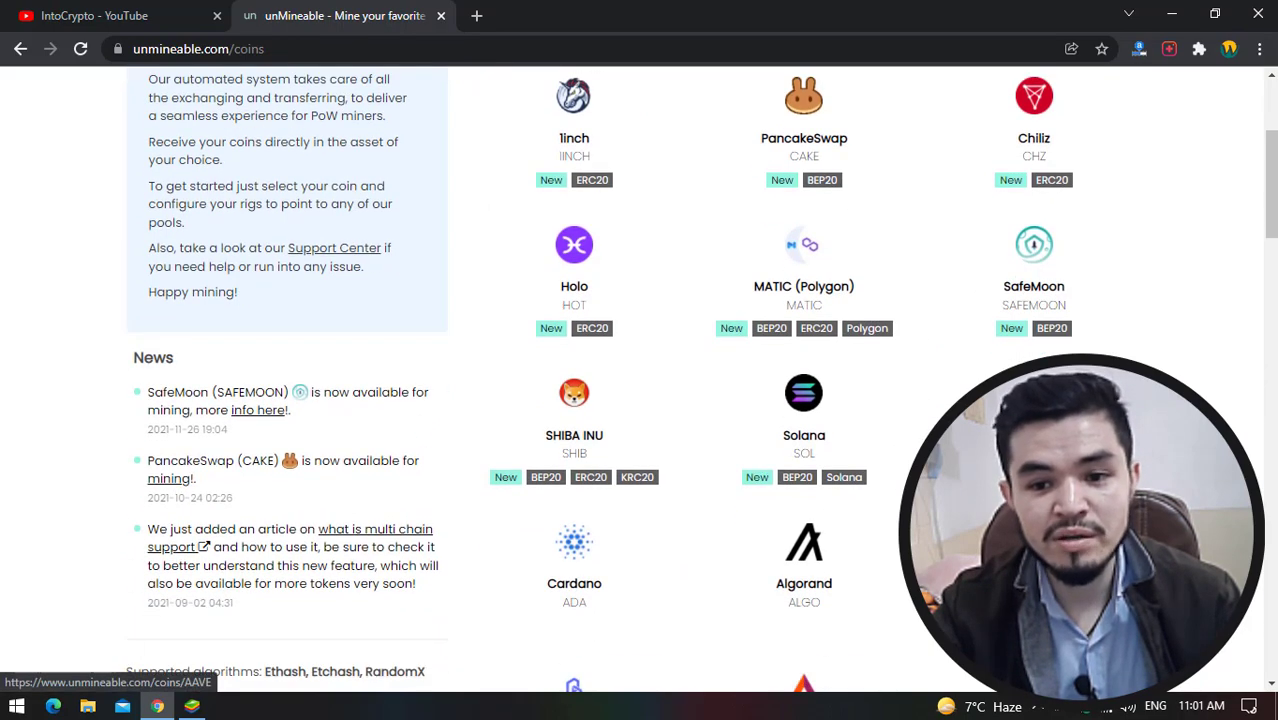
{"action": "scroll", "coordinate": [1034, 440], "scroll_direction": "down", "scroll_amount": 10}
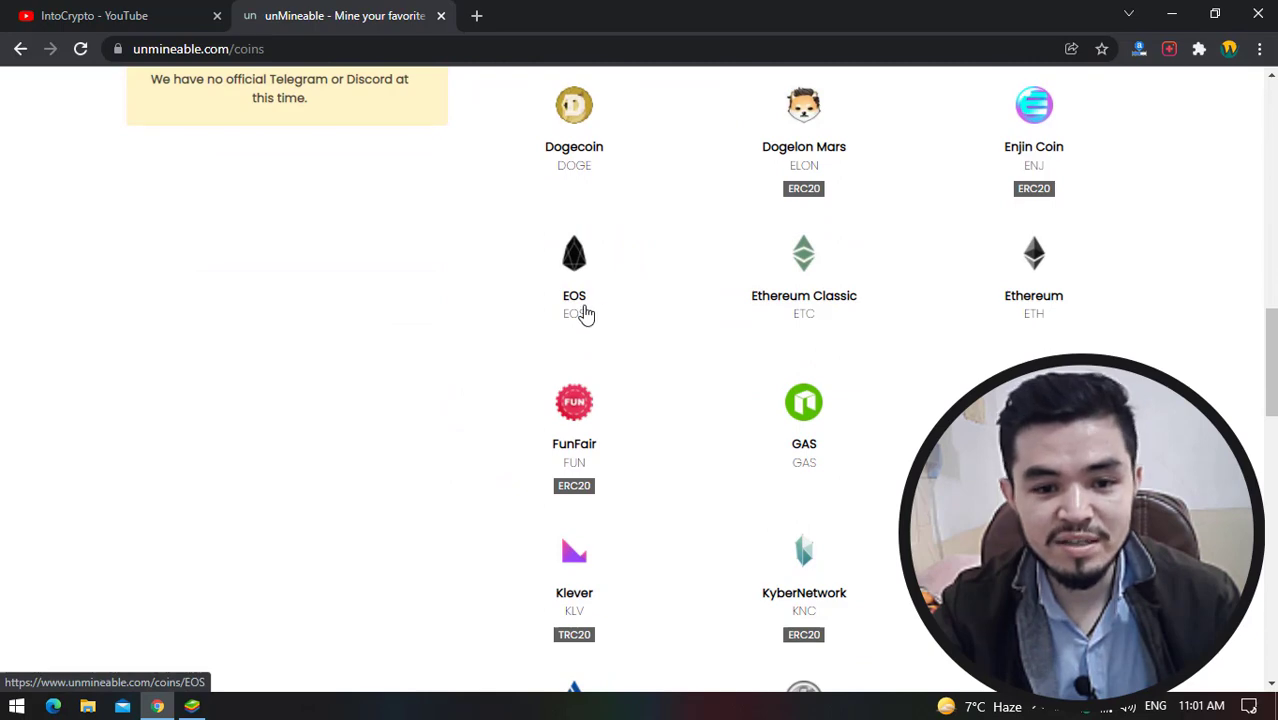
{"action": "scroll", "coordinate": [1034, 490], "scroll_direction": "up", "scroll_amount": 4}
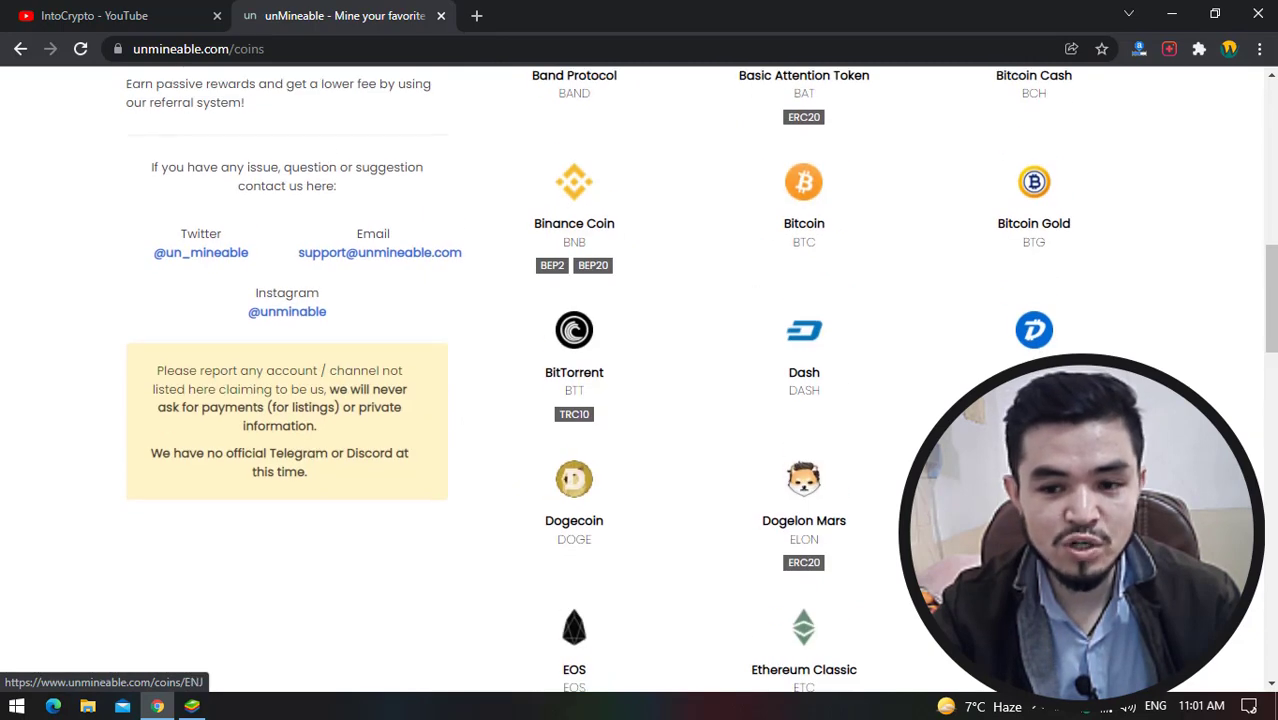
{"action": "scroll", "coordinate": [1034, 360], "scroll_direction": "down", "scroll_amount": 1}
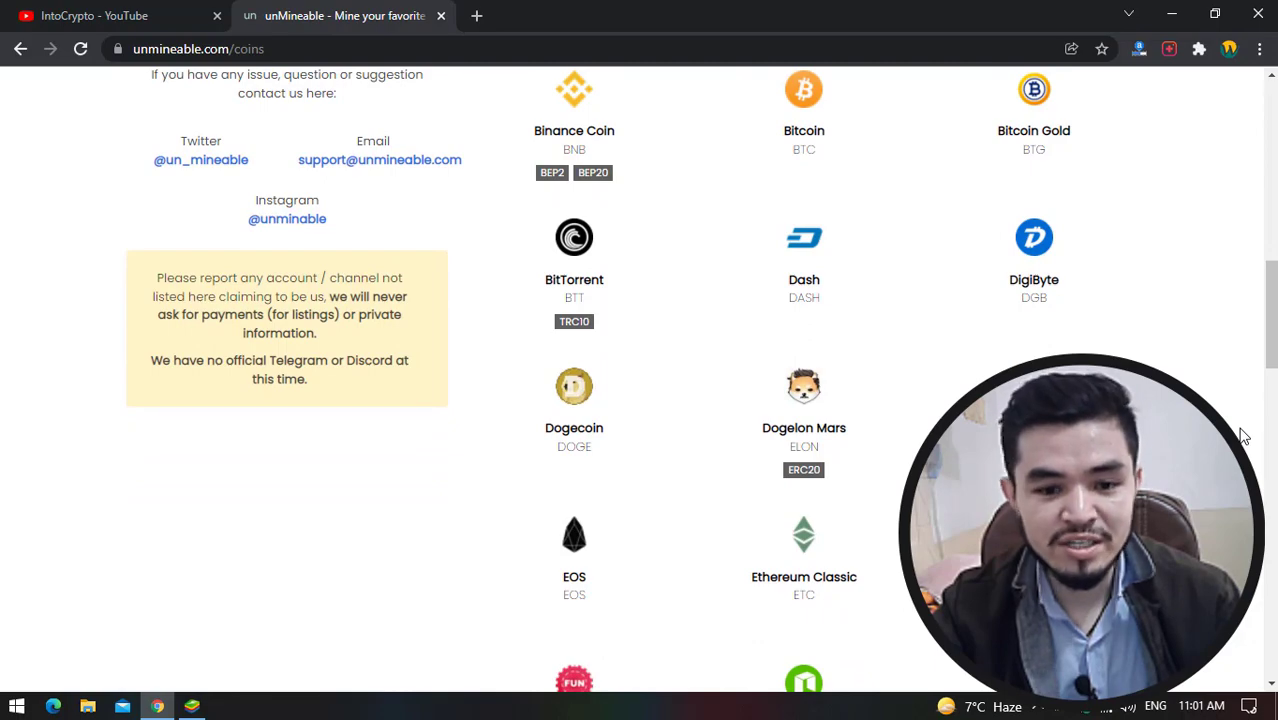
{"action": "scroll", "coordinate": [1243, 436], "scroll_direction": "up", "scroll_amount": 10}
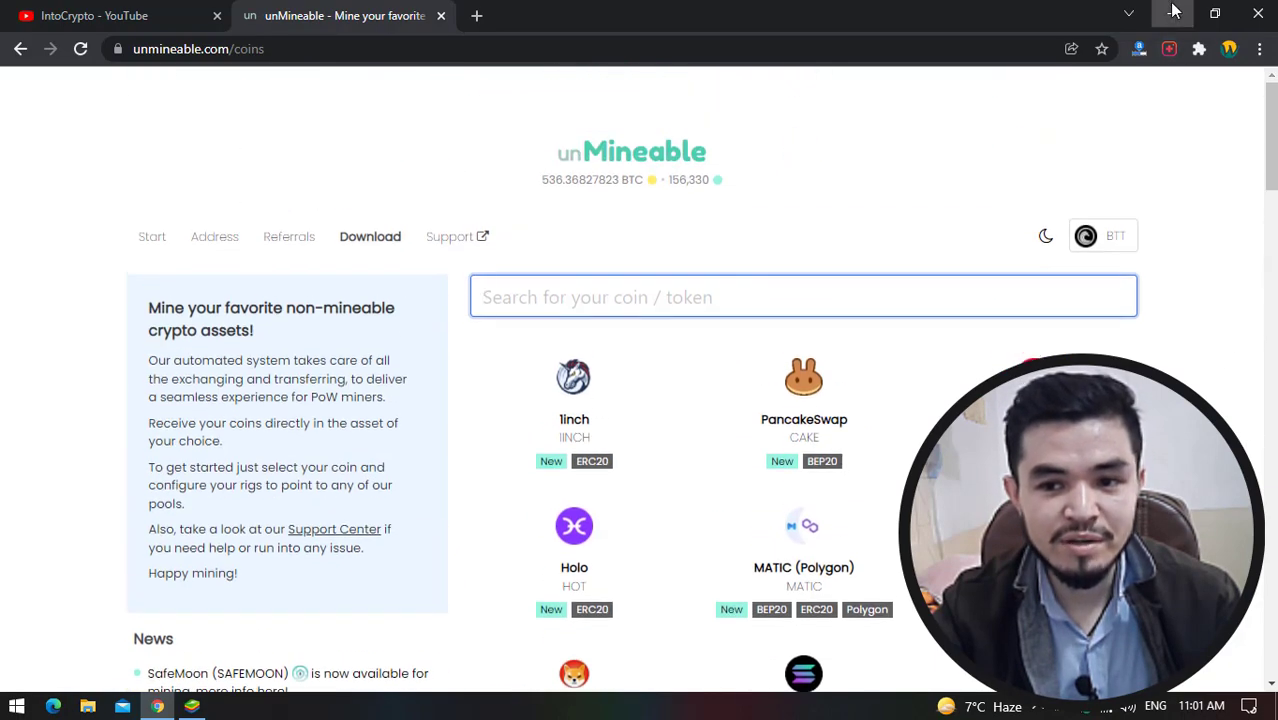
- Create a new folder named EOS on the desktop
{"action": "left_click", "coordinate": [1172, 12]}
{"action": "right_click", "coordinate": [3, 298]}
{"action": "mouse_move", "coordinate": [113, 487]}
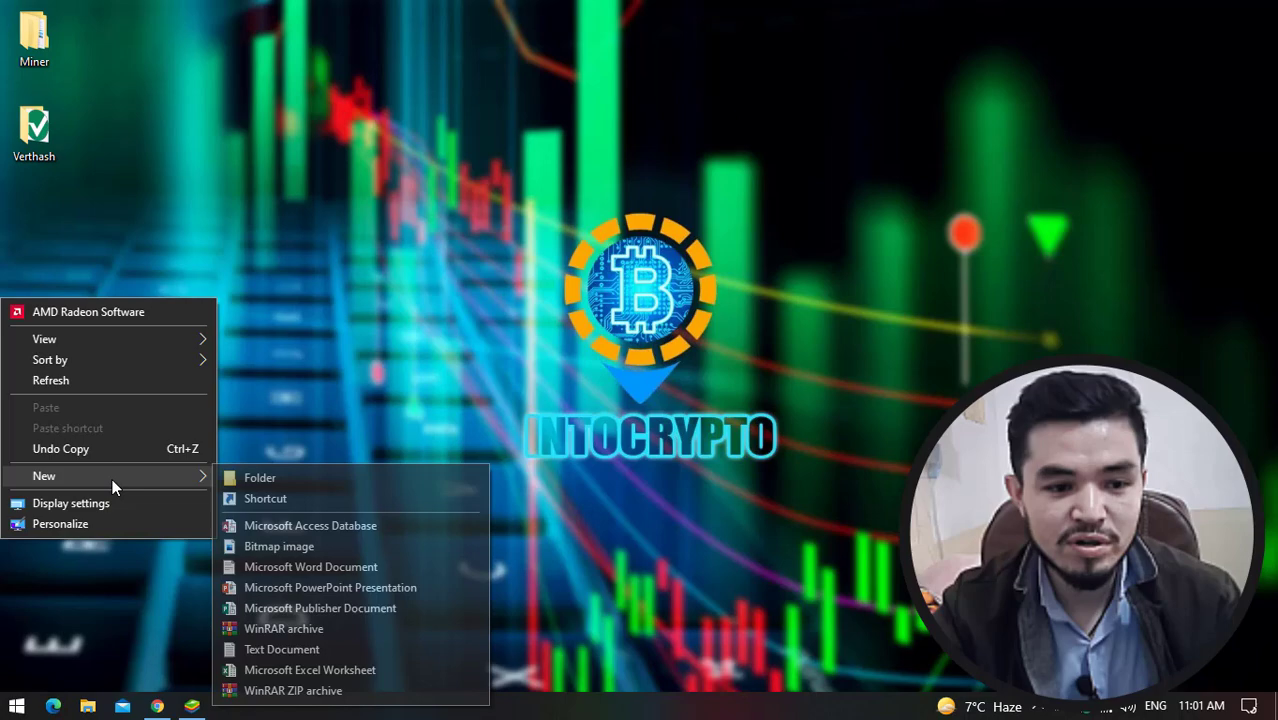
{"action": "left_click", "coordinate": [277, 477]}
{"action": "type", "text": "EOS"}
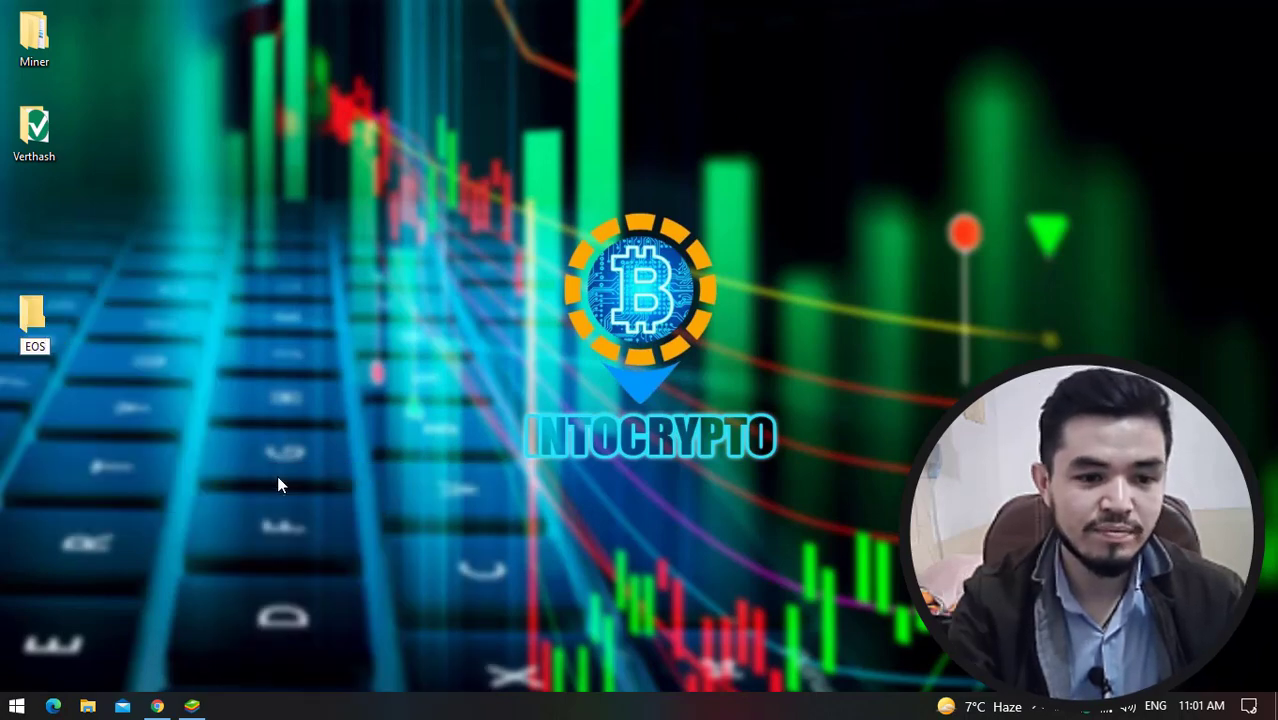
{"action": "key", "text": "Return"}
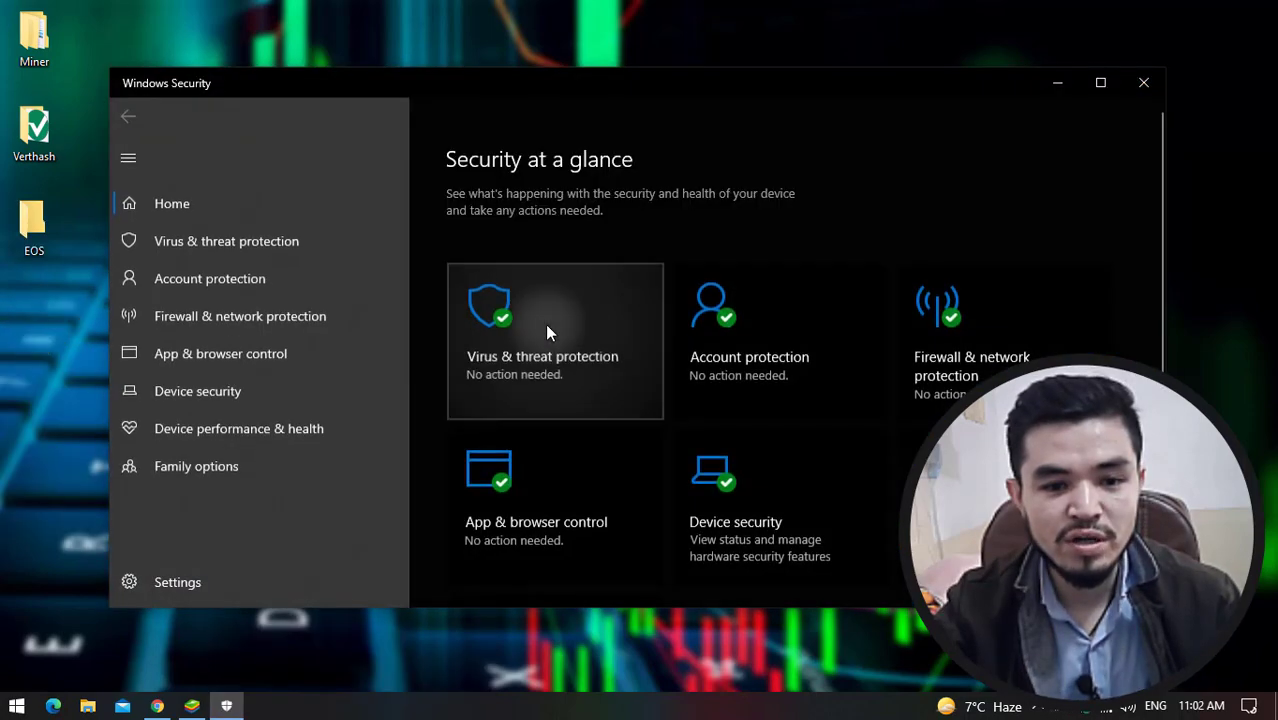
- Open the antivirus exclusions list from the Virus & threat protection settings in Windows Security
{"action": "left_click", "coordinate": [547, 332]}
{"action": "scroll", "coordinate": [578, 374], "scroll_direction": "down", "scroll_amount": 2}
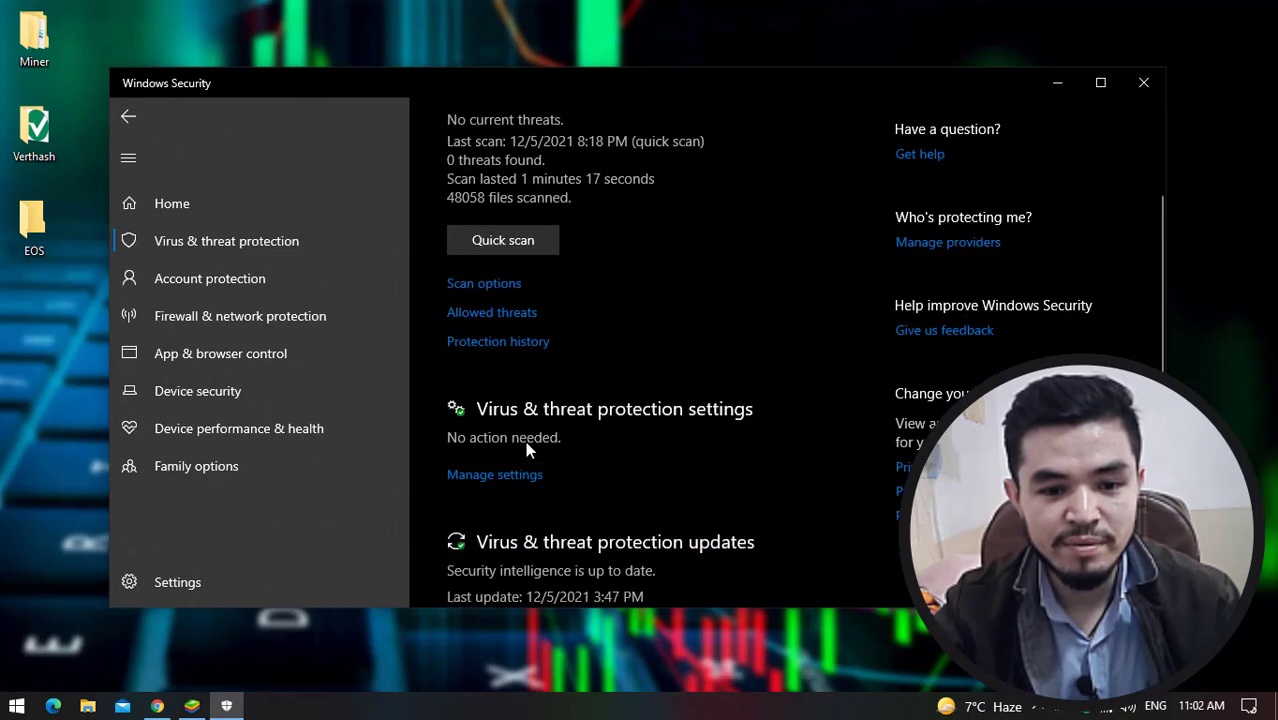
{"action": "left_click", "coordinate": [516, 480]}
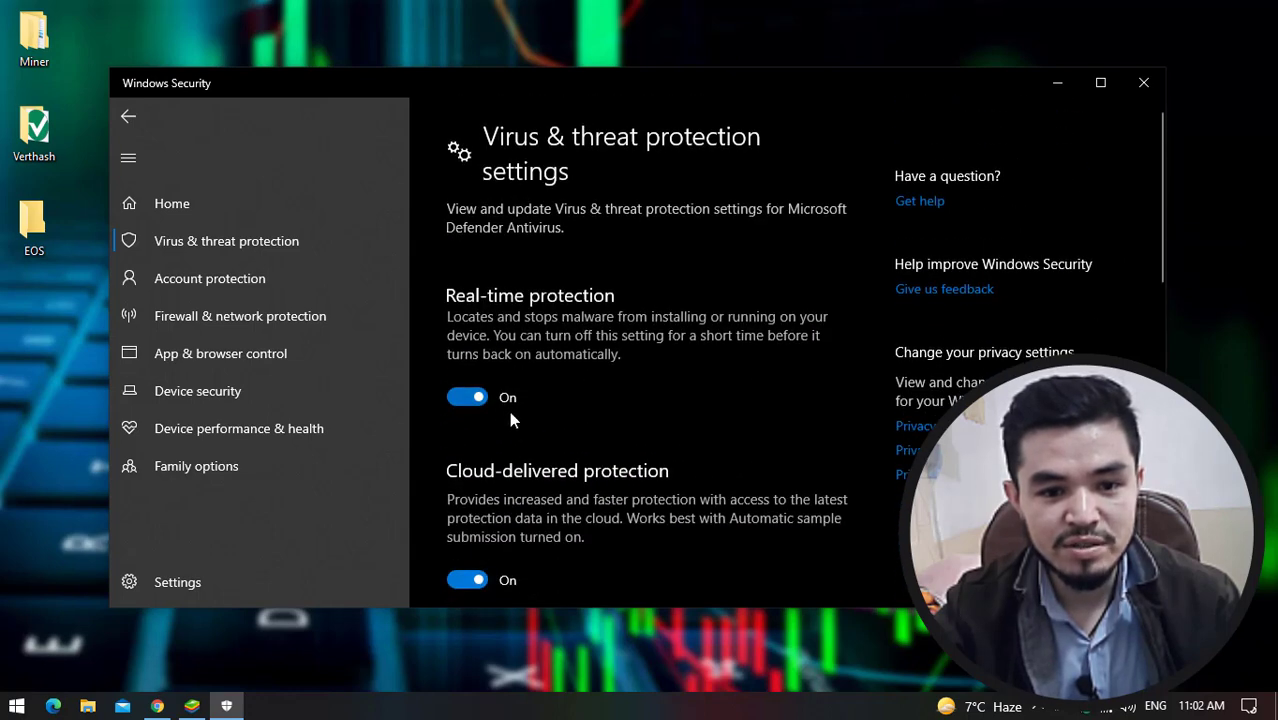
{"action": "scroll", "coordinate": [510, 414], "scroll_direction": "down", "scroll_amount": 8}
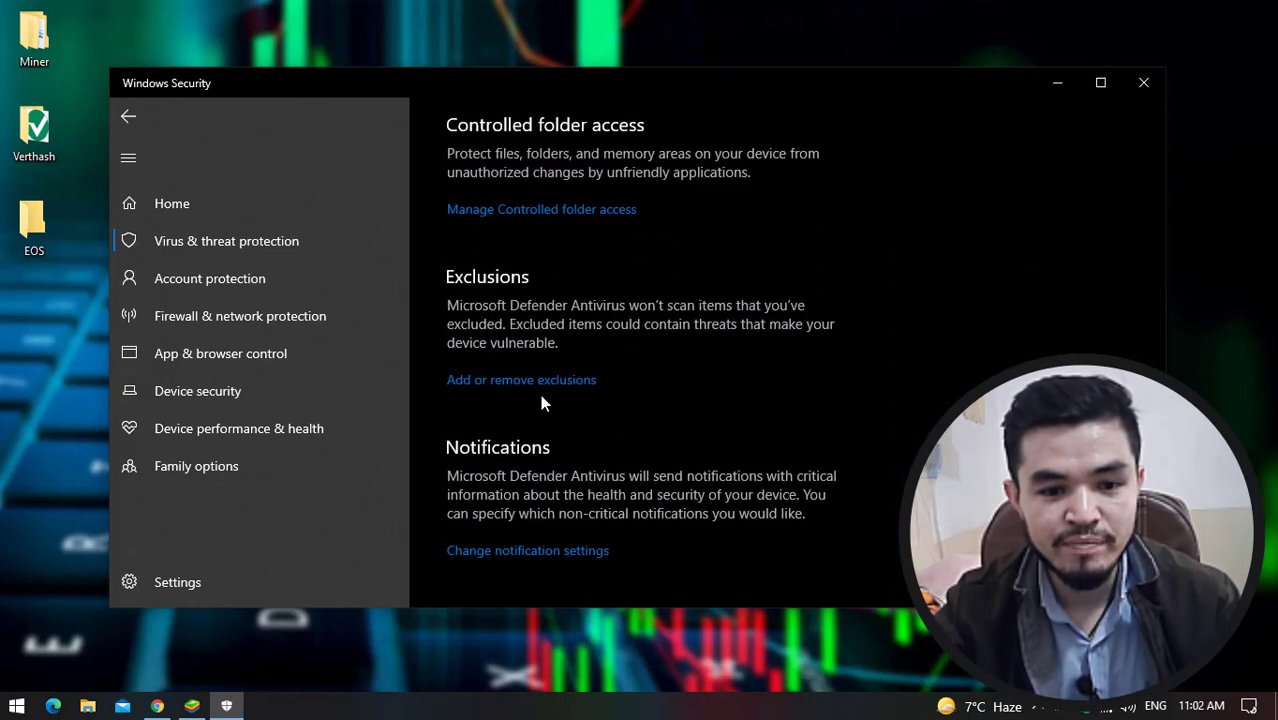
{"action": "left_click", "coordinate": [540, 382]}
- Add the desktop EOS folder as a folder exclusion and close Windows Security
{"action": "left_click", "coordinate": [540, 295]}
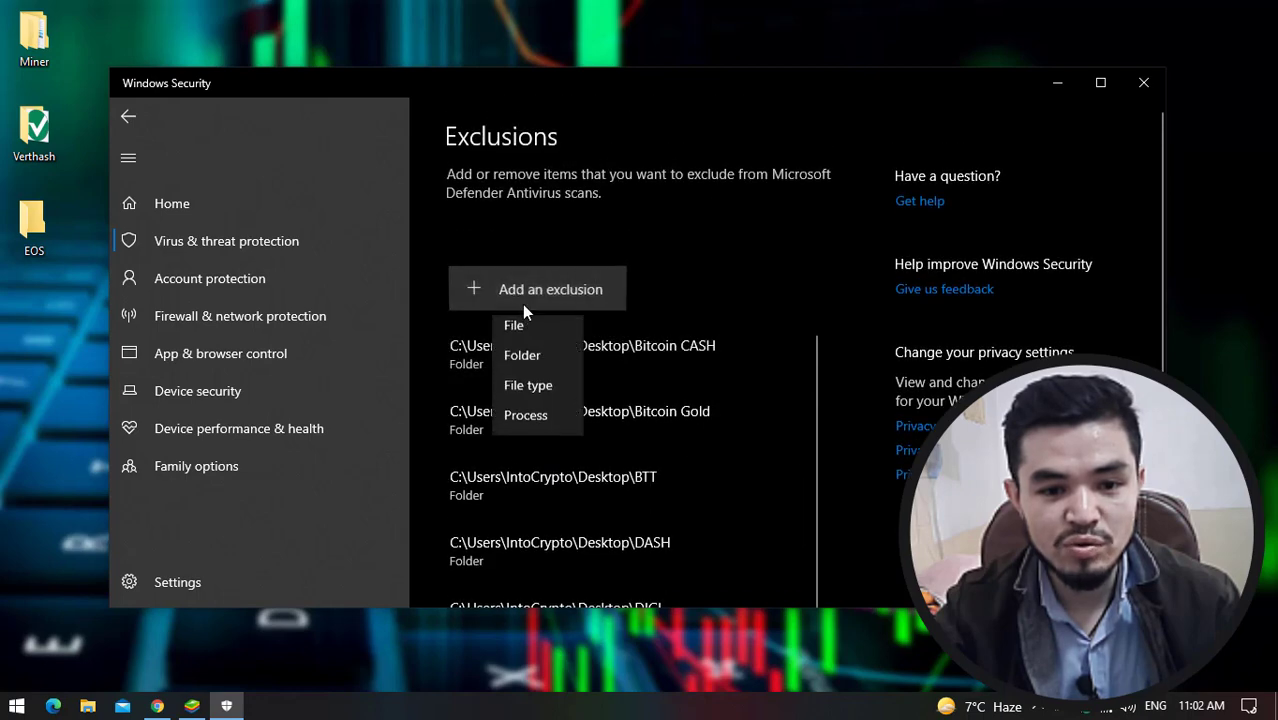
{"action": "left_click", "coordinate": [542, 364]}
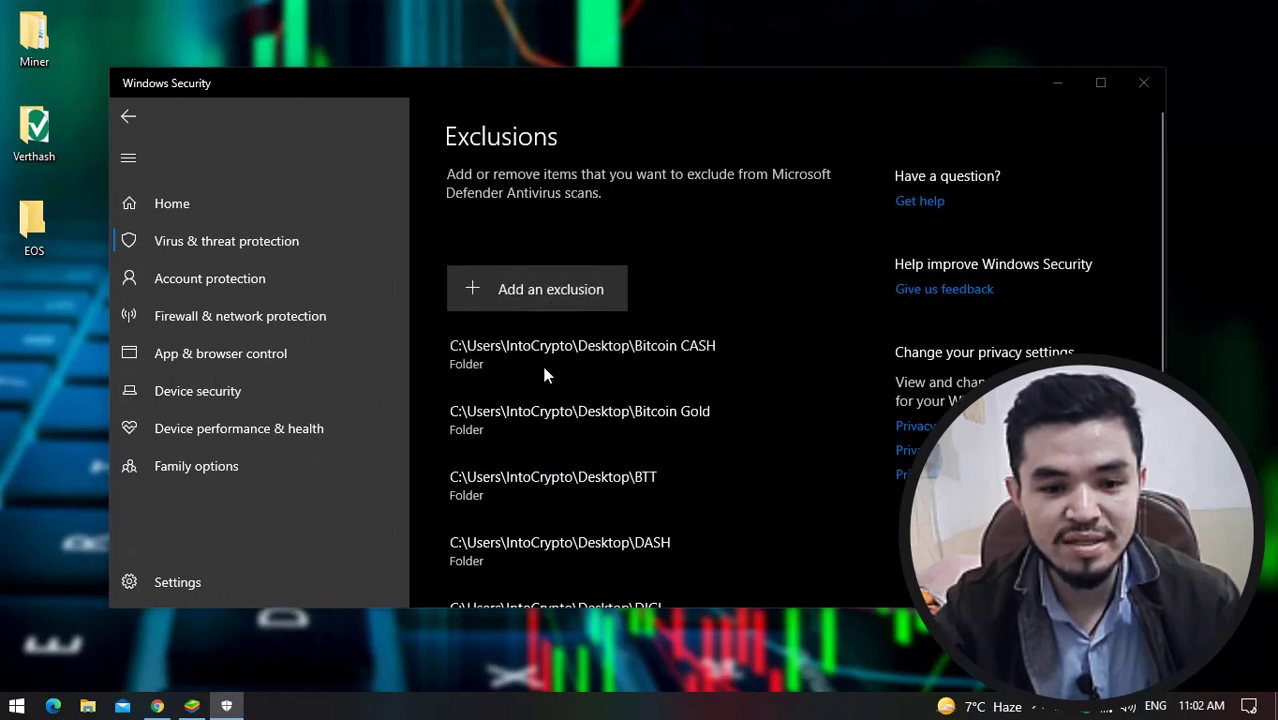
{"action": "left_click", "coordinate": [192, 257]}
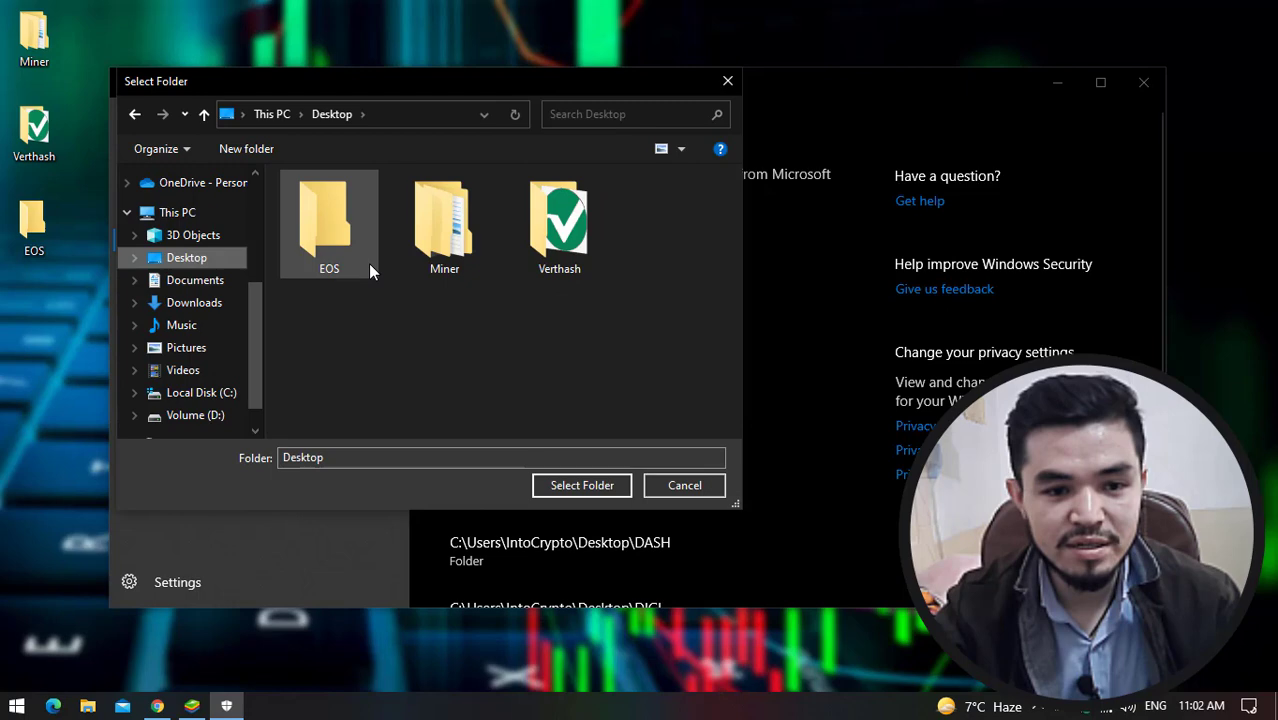
{"action": "double_click", "coordinate": [362, 258]}
{"action": "left_click", "coordinate": [588, 486]}
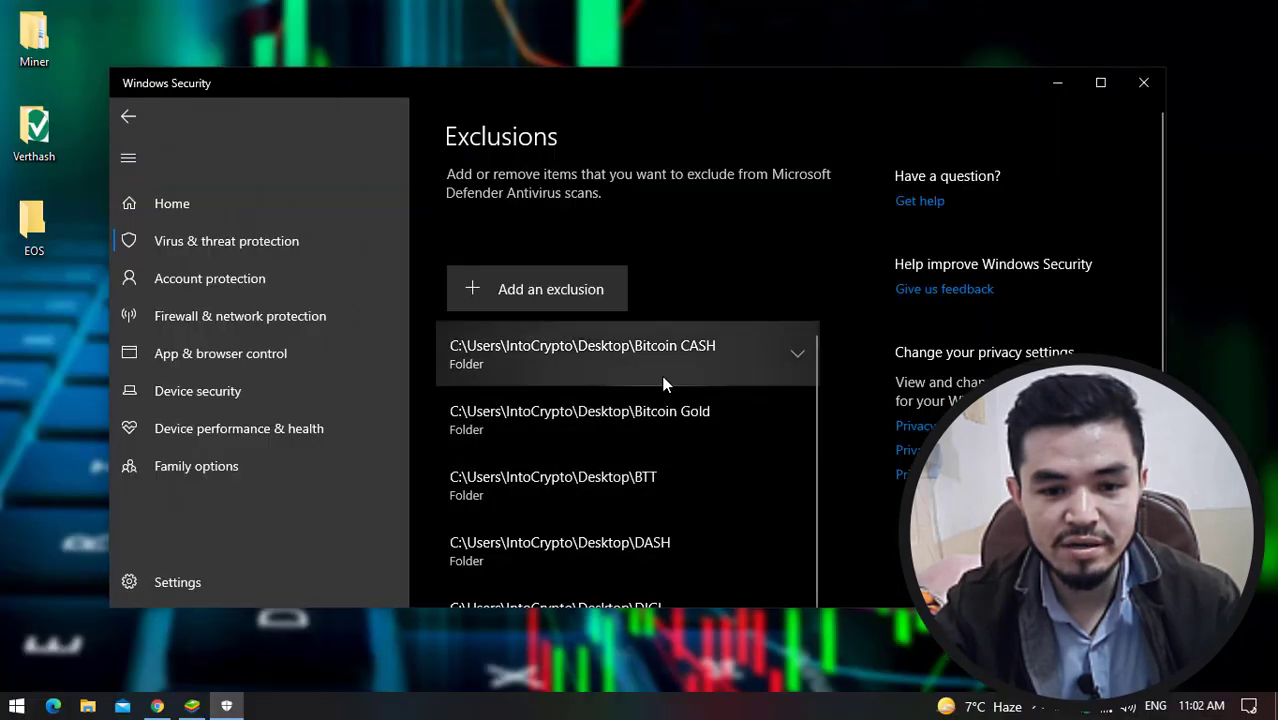
{"action": "scroll", "coordinate": [742, 357], "scroll_direction": "down", "scroll_amount": 3}
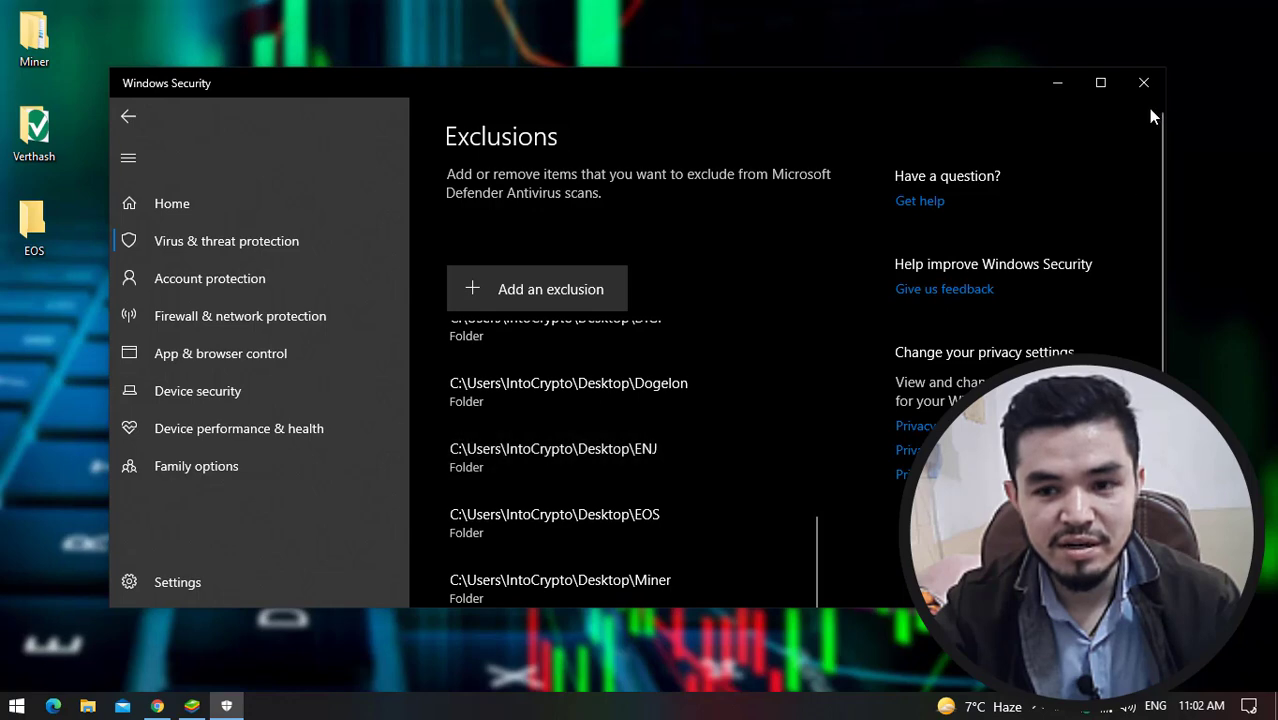
{"action": "left_click", "coordinate": [1144, 83]}
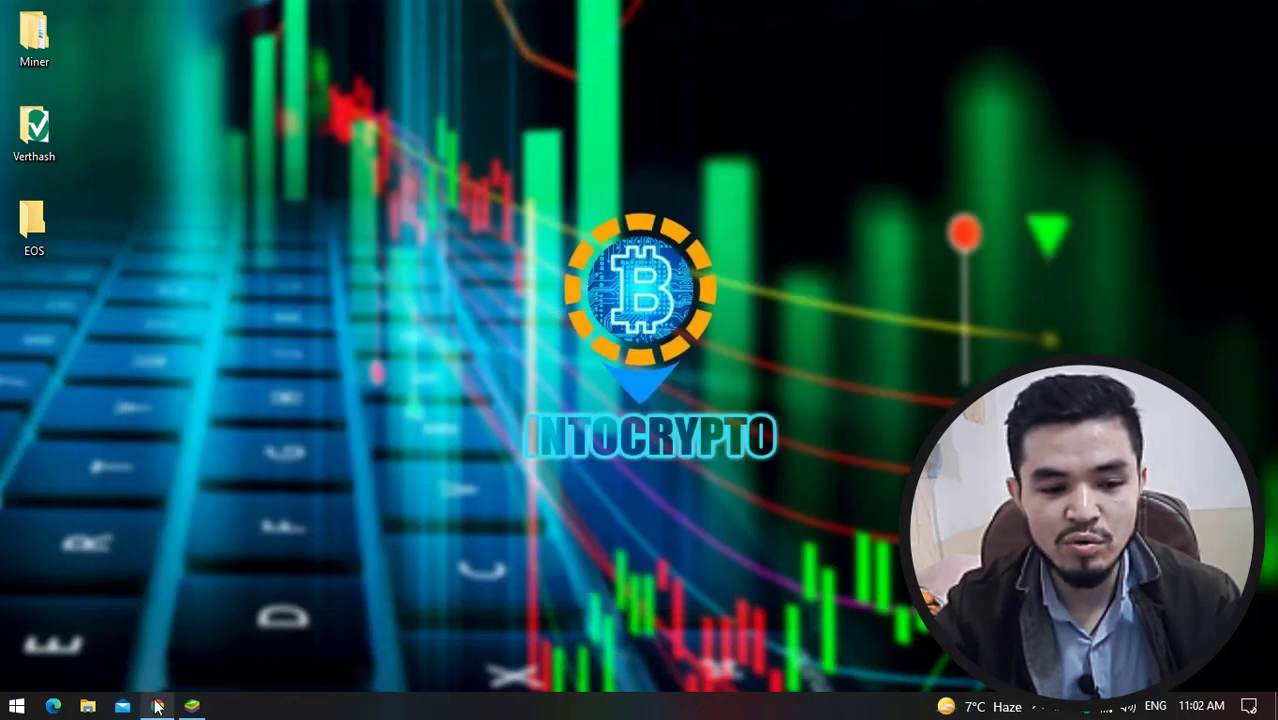
- Switch to Chrome and send the v1.1.0-beta-mfi Win 64bits miner from unMineable's download page to IDM
{"action": "left_click", "coordinate": [158, 706]}
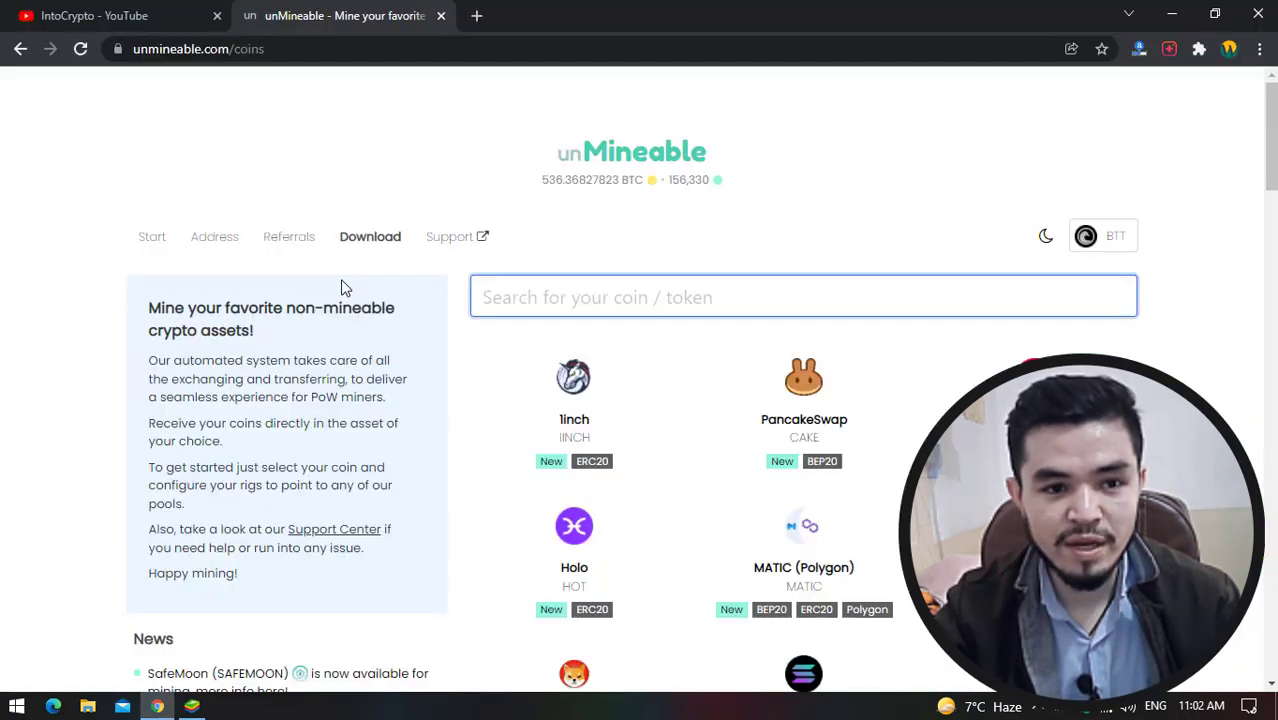
{"action": "left_click", "coordinate": [380, 240]}
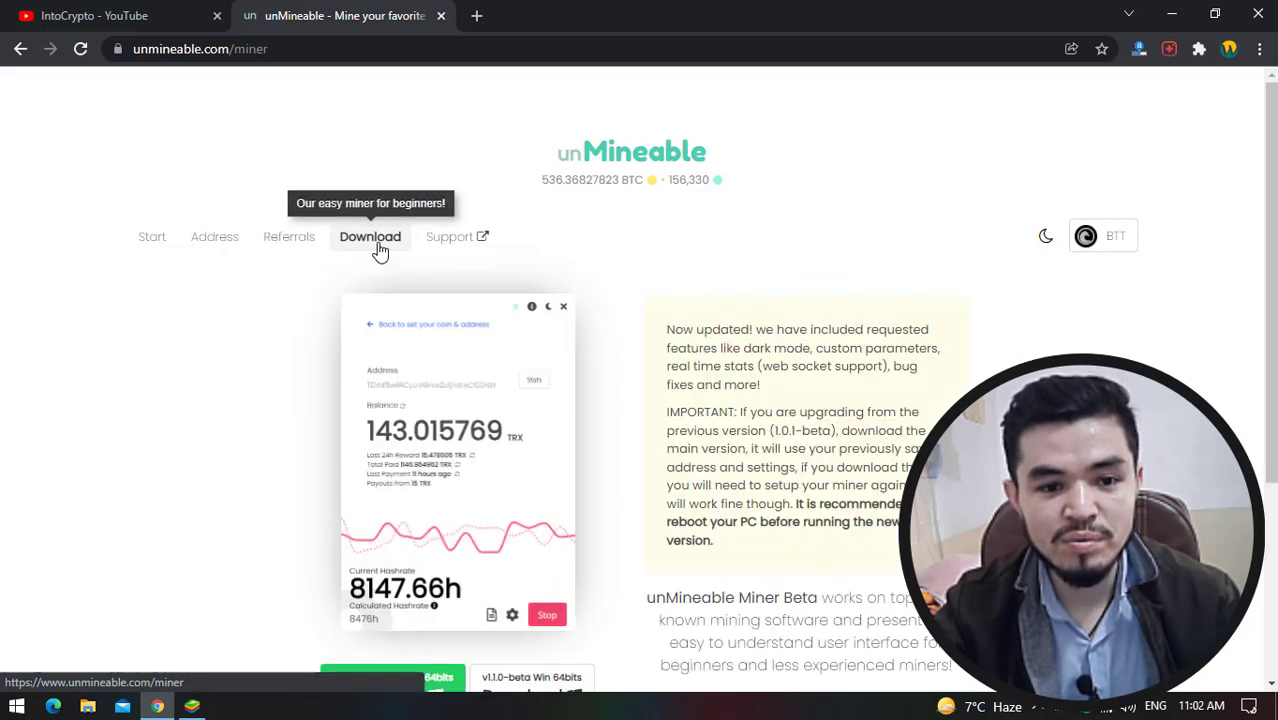
{"action": "scroll", "coordinate": [380, 250], "scroll_direction": "down", "scroll_amount": 3}
{"action": "right_click", "coordinate": [427, 395]}
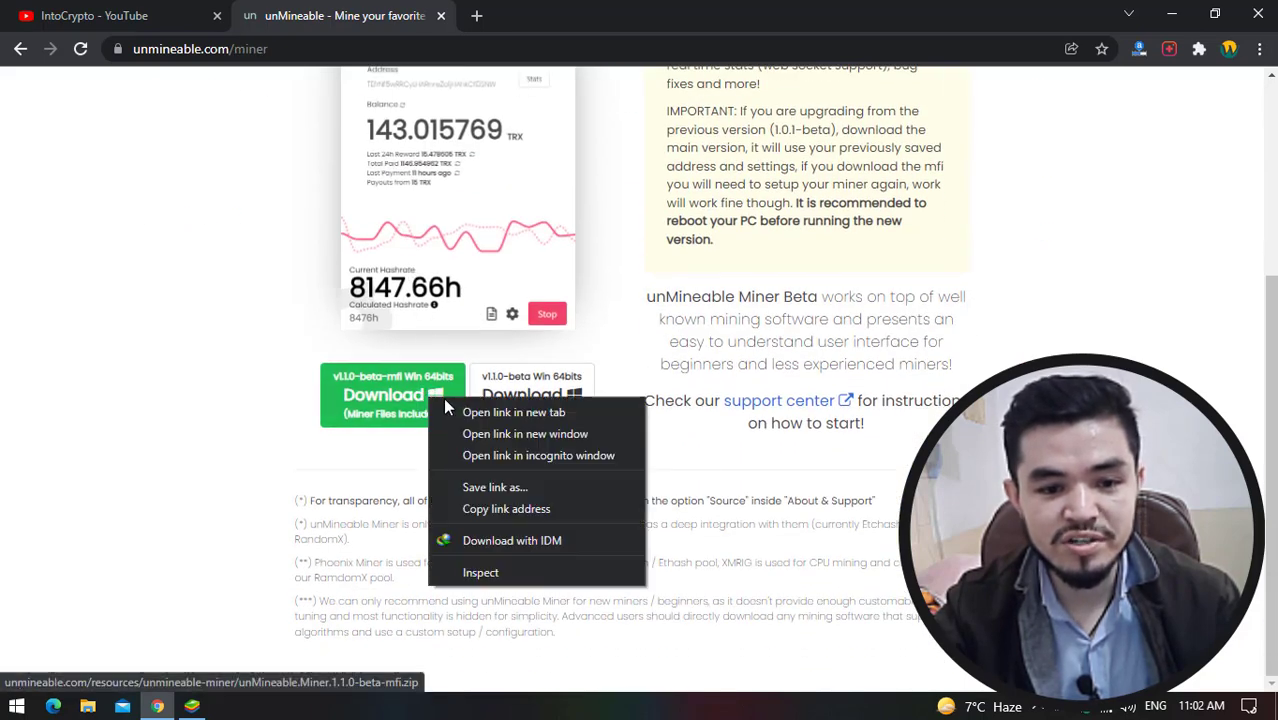
{"action": "left_click", "coordinate": [531, 542]}
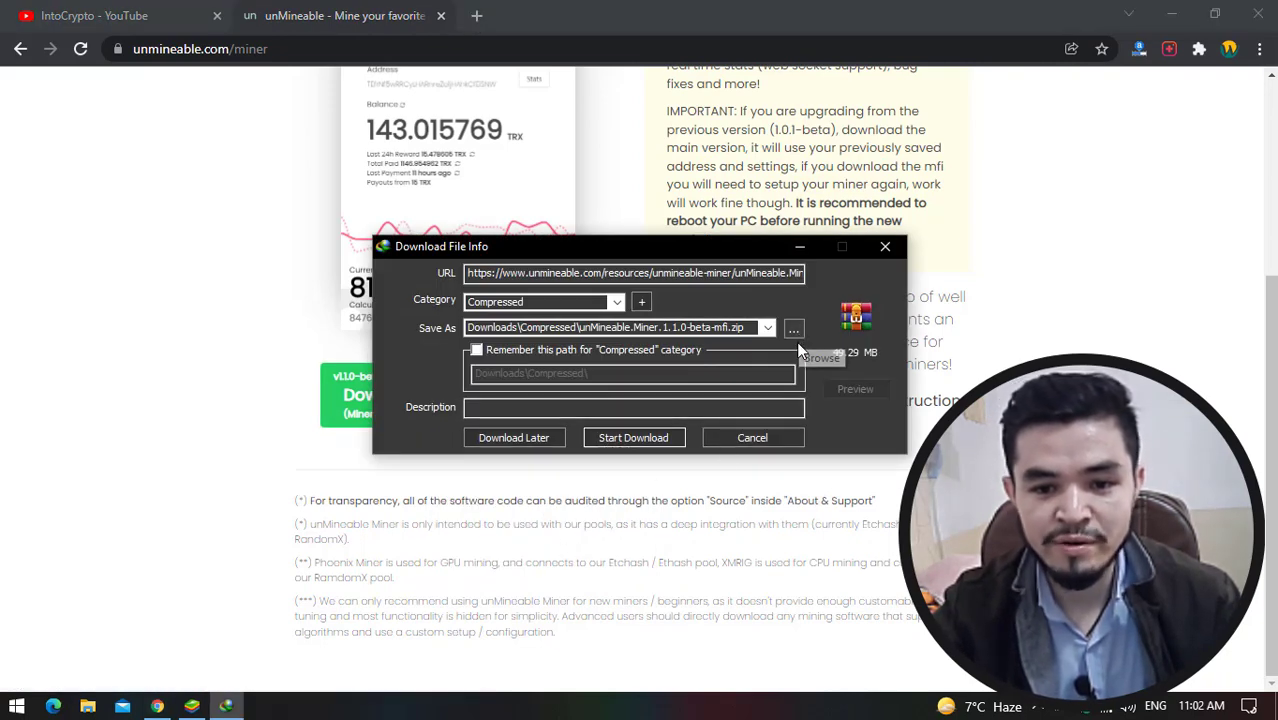
- Try to download the unMineable.Miner.1.1.0-beta-mfi archive into the desktop EOS folder
{"action": "left_click", "coordinate": [795, 333]}
{"action": "left_click", "coordinate": [450, 371]}
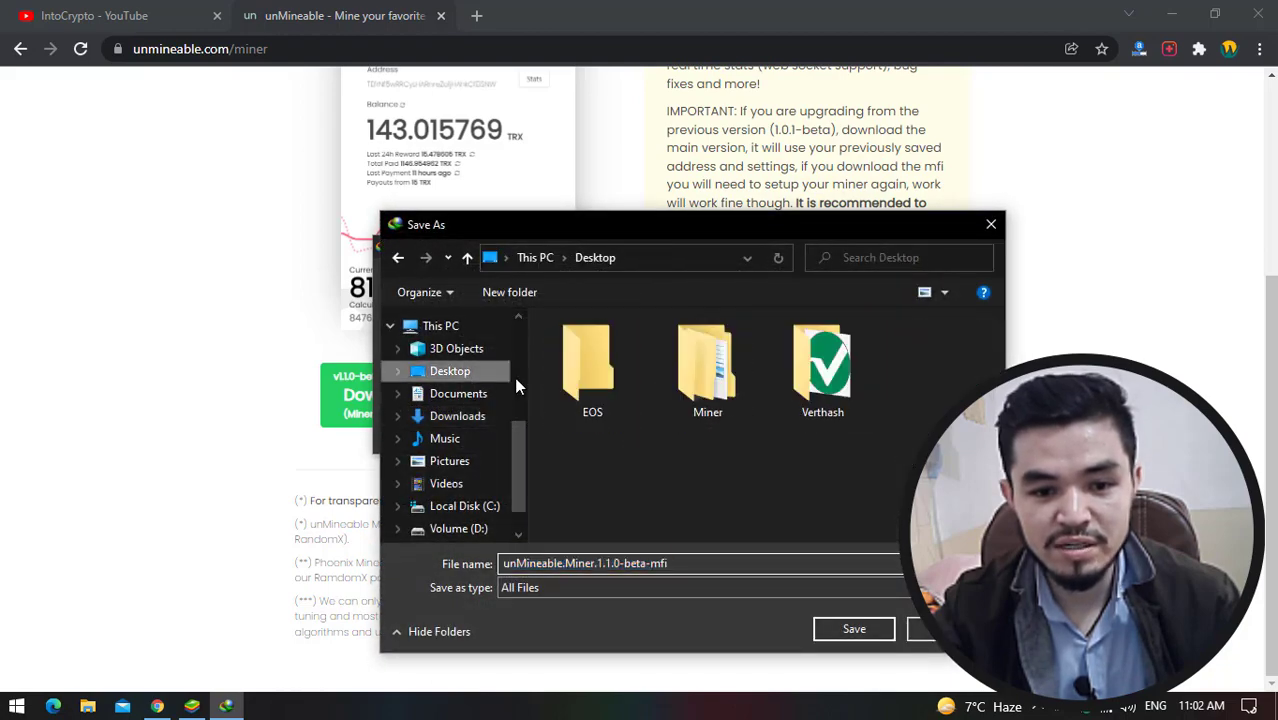
{"action": "double_click", "coordinate": [584, 372]}
{"action": "left_click", "coordinate": [855, 629]}
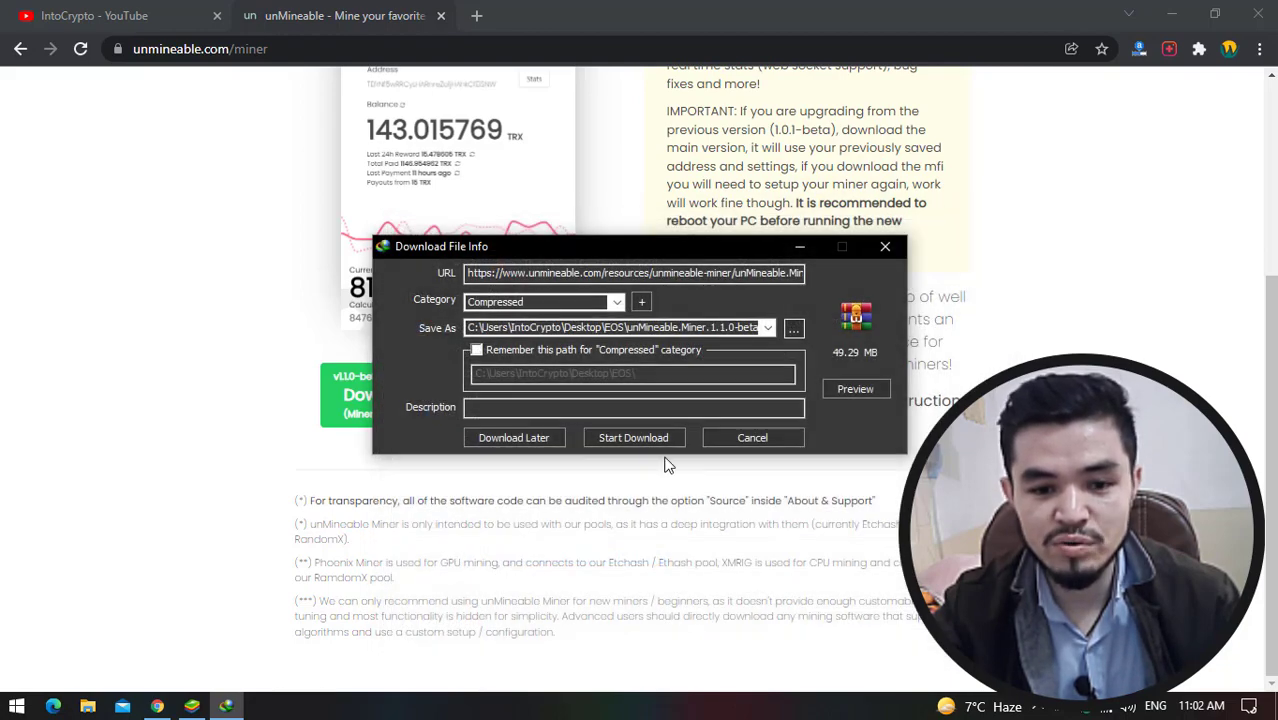
{"action": "left_click", "coordinate": [638, 439]}
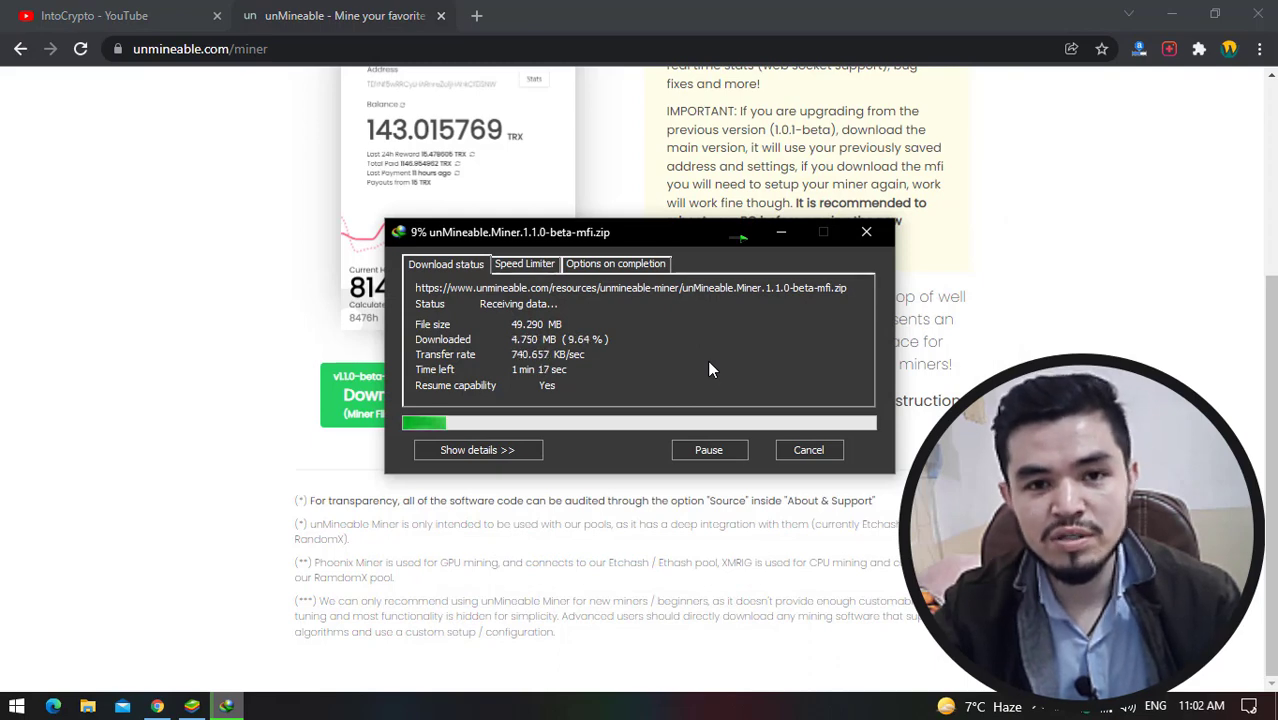
{"action": "left_click", "coordinate": [806, 450]}
- Copy the unMineable.Miner.1.1.0-beta-mfi archive from the desktop Miner folder
{"action": "left_click", "coordinate": [1179, 11]}
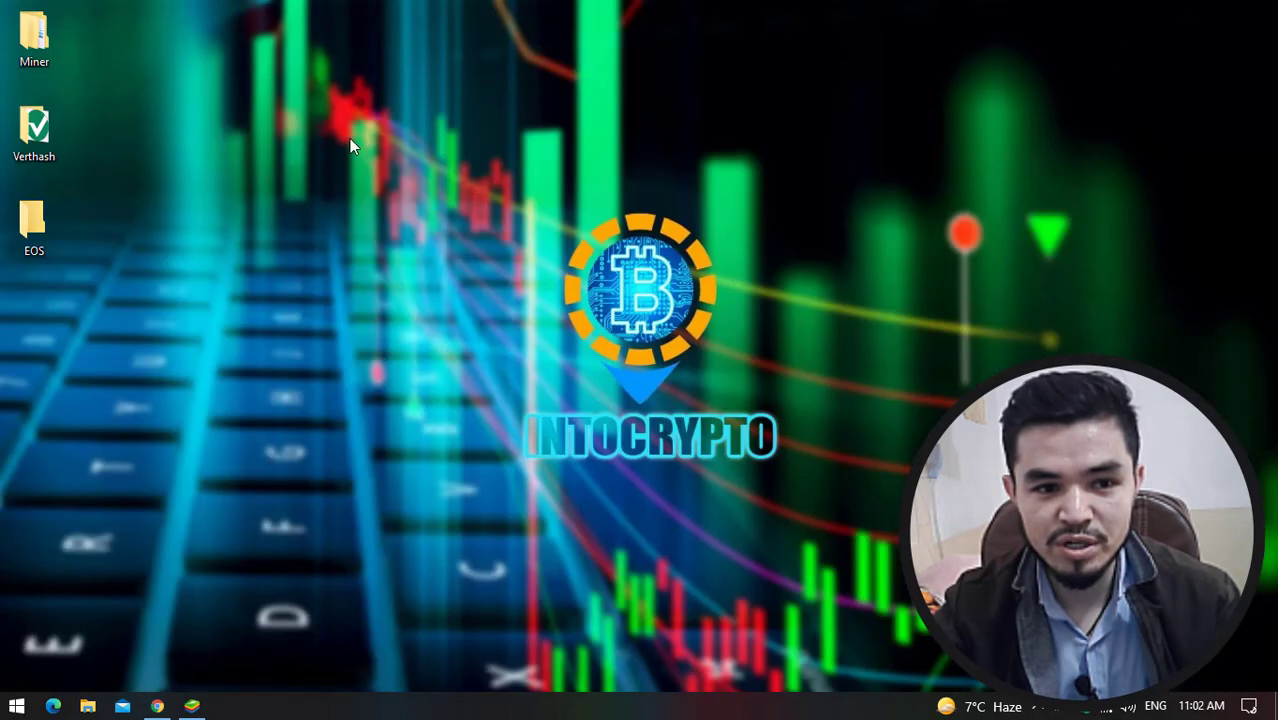
{"action": "double_click", "coordinate": [44, 61]}
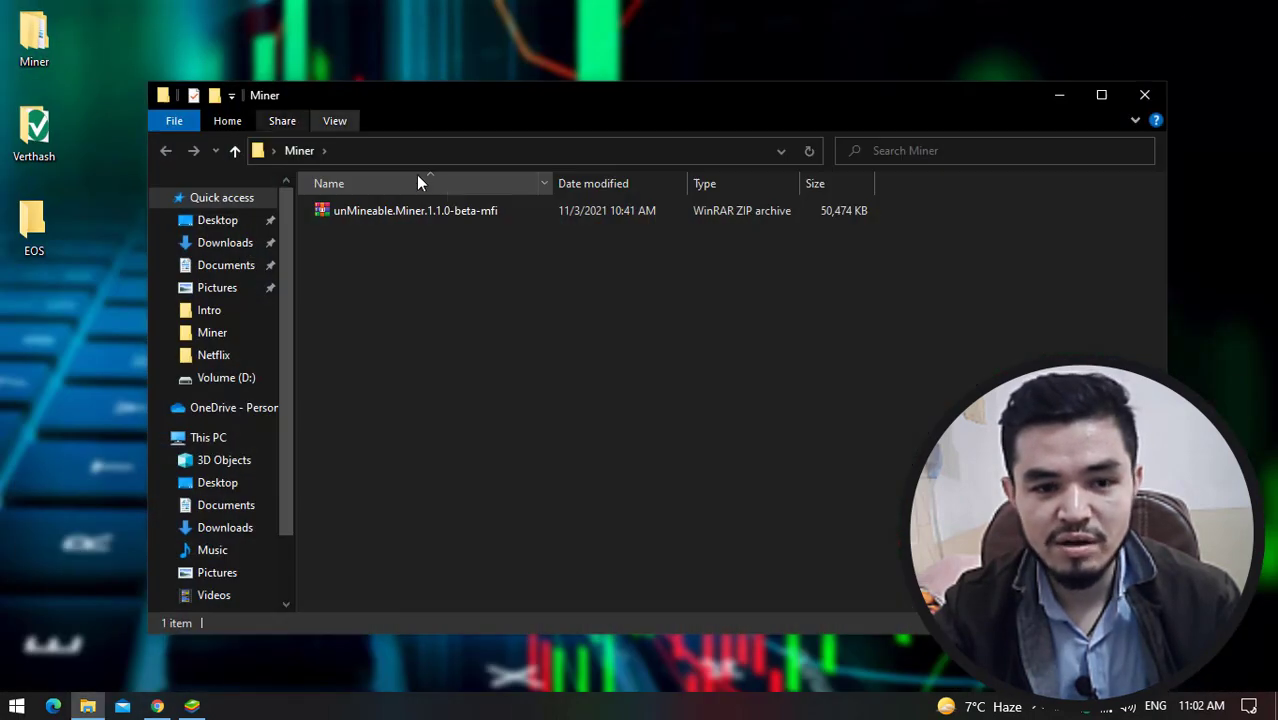
{"action": "left_click", "coordinate": [436, 215]}
{"action": "right_click", "coordinate": [436, 215]}
{"action": "key", "text": "c"}
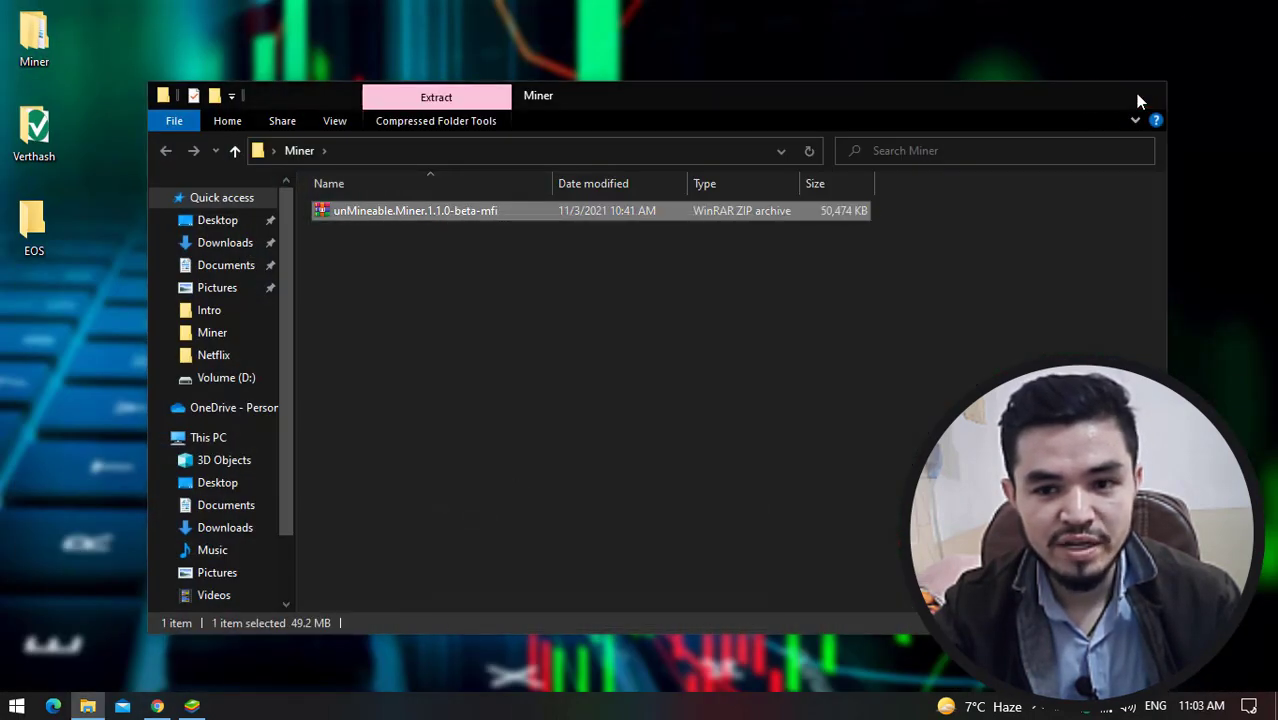
- Paste the unMineable.Miner.1.1.0-beta-mfi archive into the desktop EOS folder and extract it there
{"action": "left_click", "coordinate": [1142, 94]}
{"action": "double_click", "coordinate": [34, 228]}
{"action": "right_click", "coordinate": [473, 249]}
{"action": "left_click", "coordinate": [520, 405]}
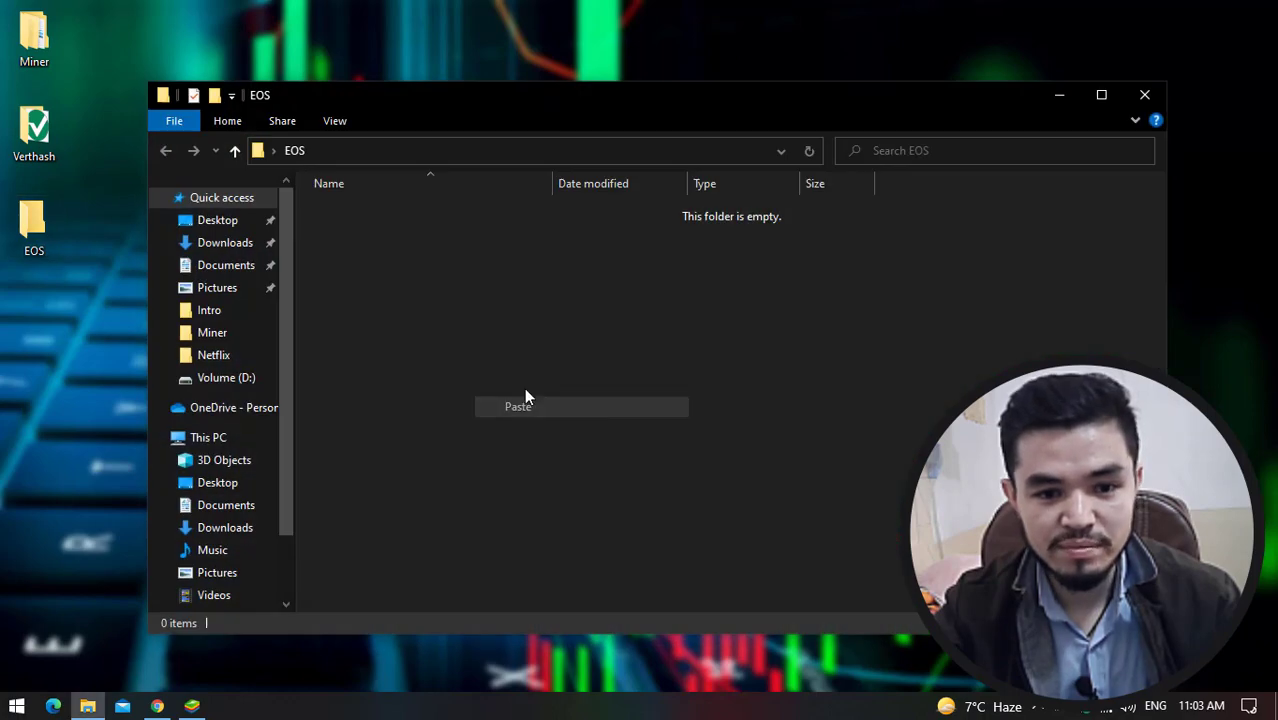
{"action": "right_click", "coordinate": [451, 215]}
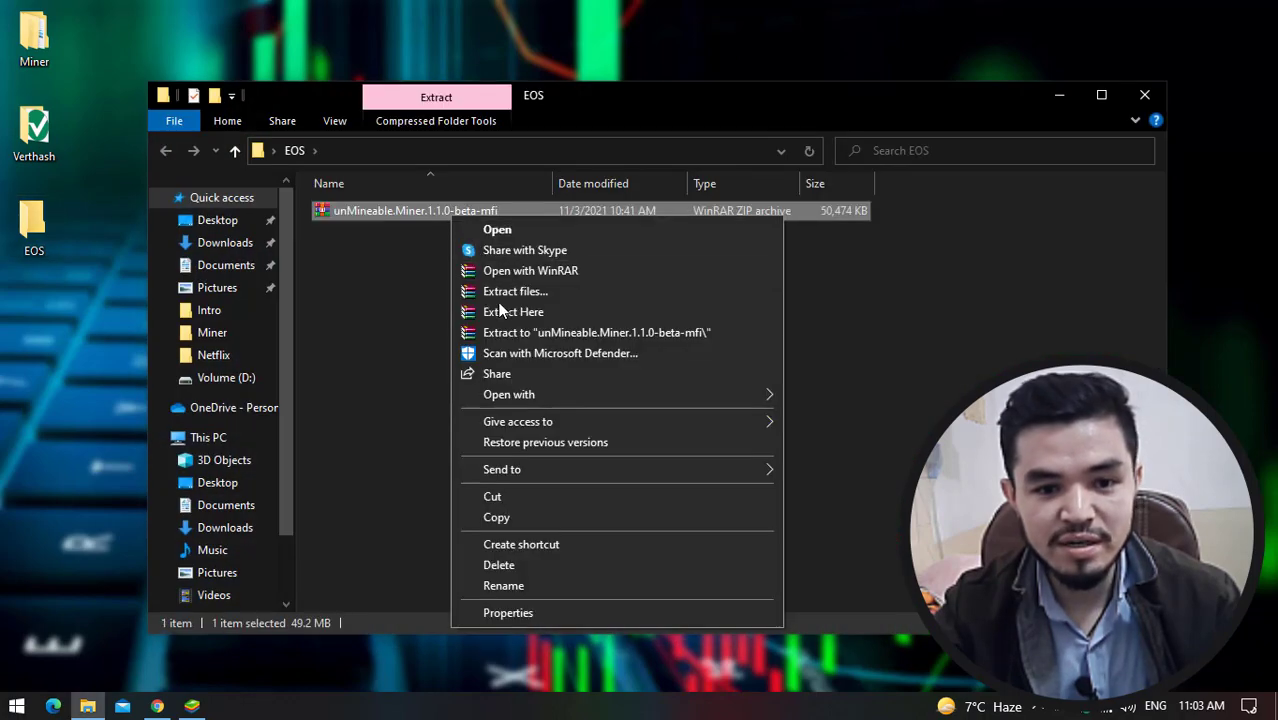
{"action": "left_click", "coordinate": [500, 312]}
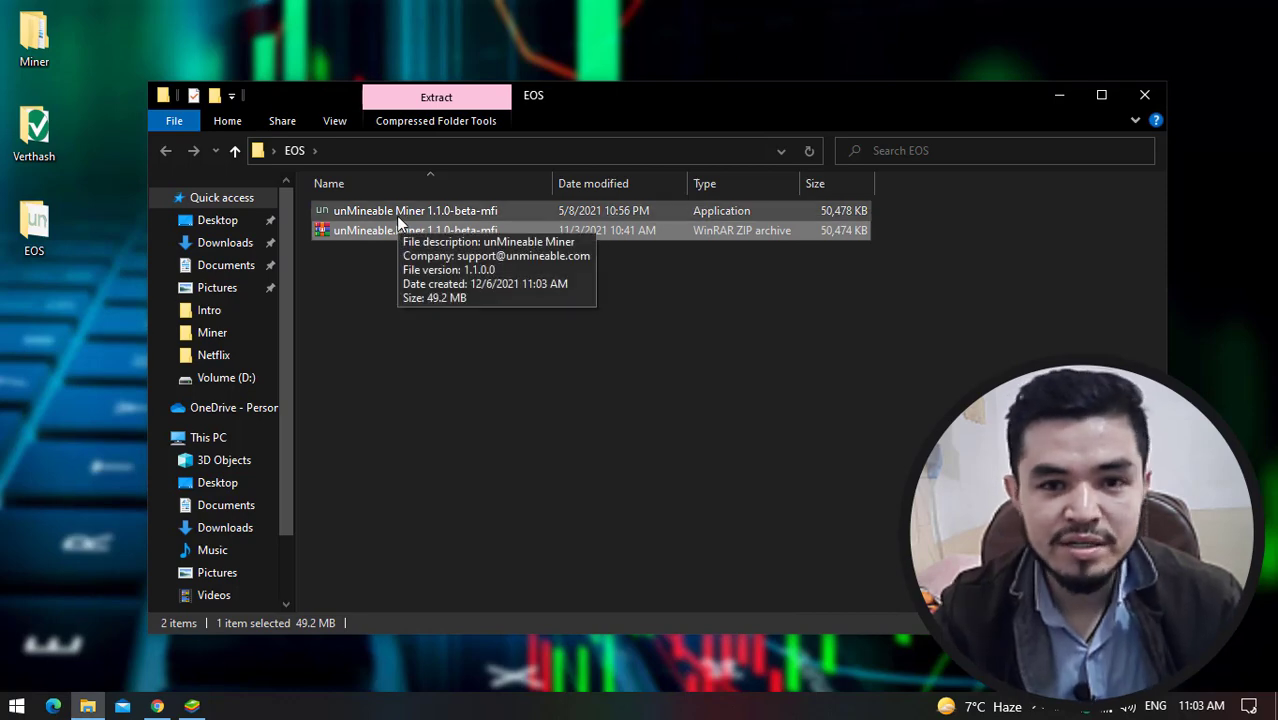
- Launch unMineable Miner 1.1.0-beta-mfi, continue with CPU as the mining hardware, and clear the address field for EOS
{"action": "double_click", "coordinate": [396, 215]}
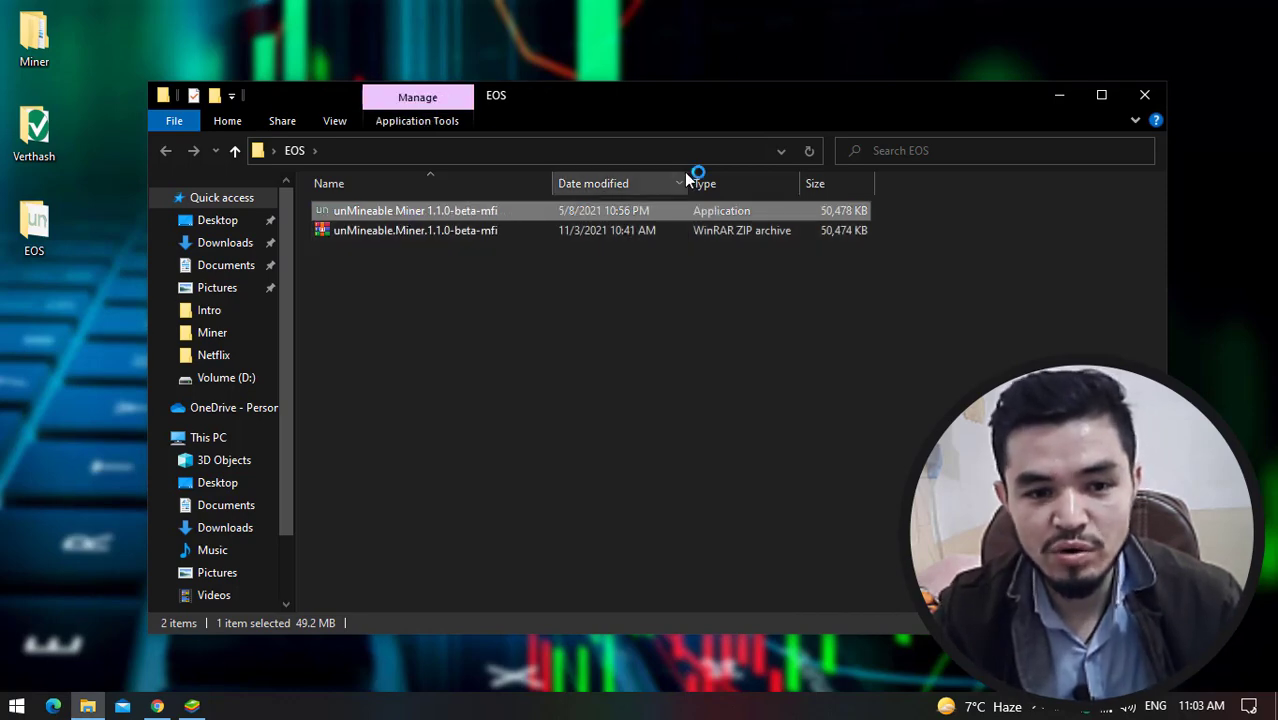
{"action": "left_click", "coordinate": [1059, 95]}
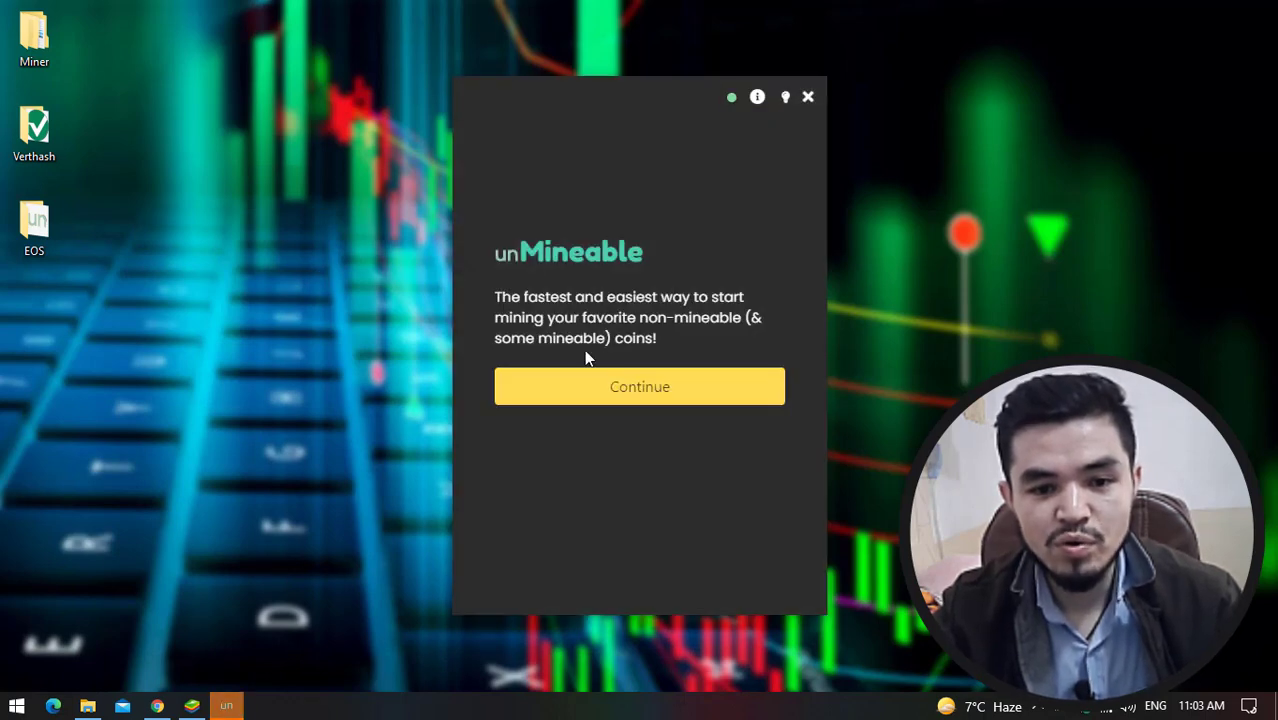
{"action": "left_click", "coordinate": [650, 387]}
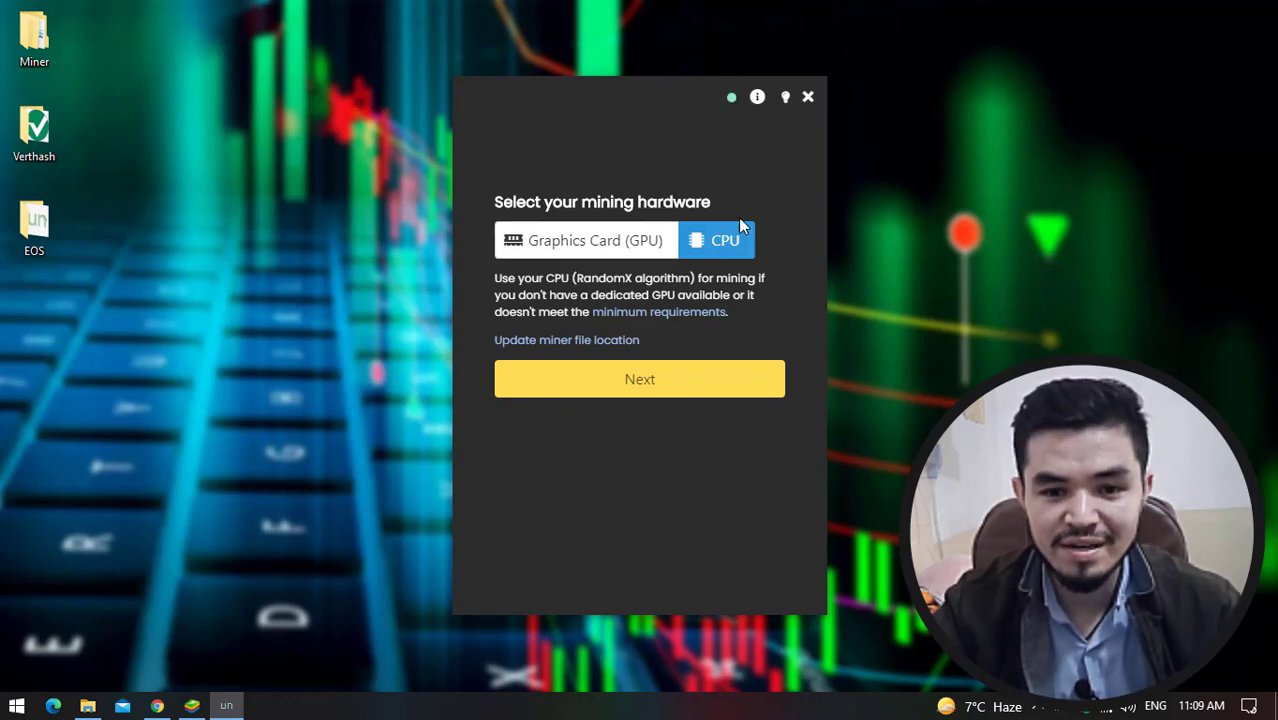
{"action": "left_click", "coordinate": [661, 386]}
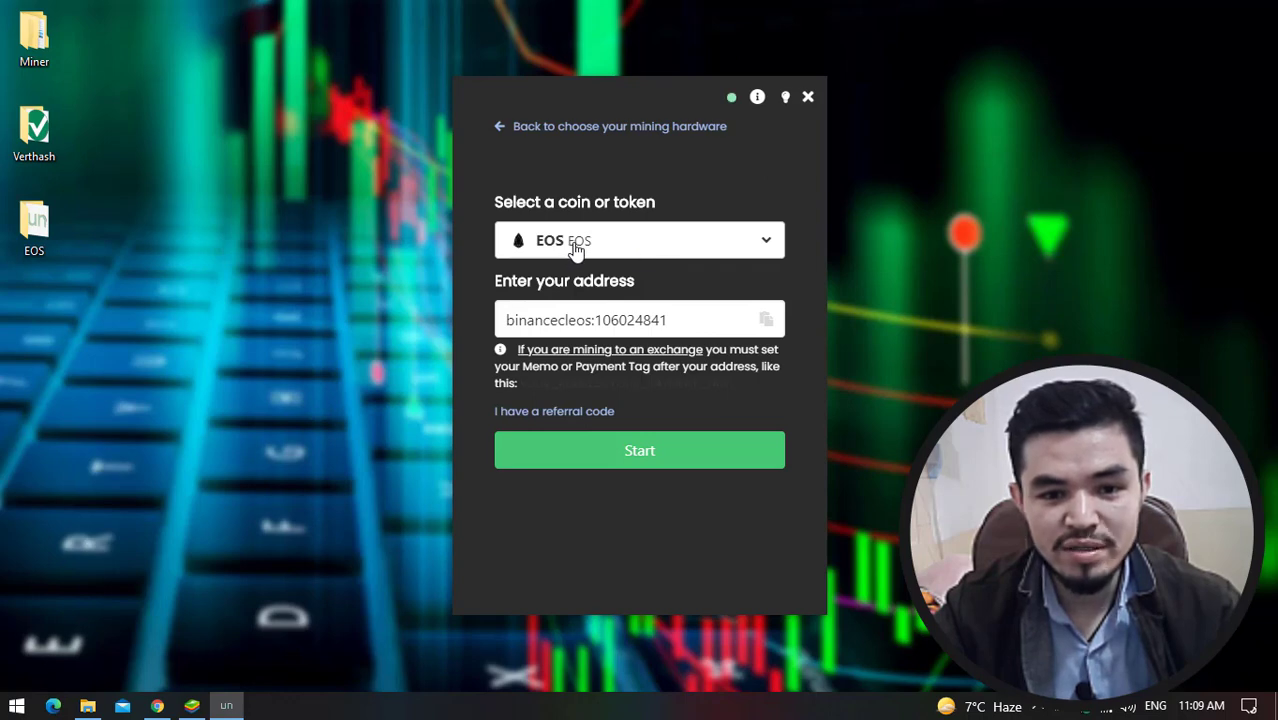
{"action": "triple_click", "coordinate": [686, 324]}
{"action": "key", "text": "BackSpace"}
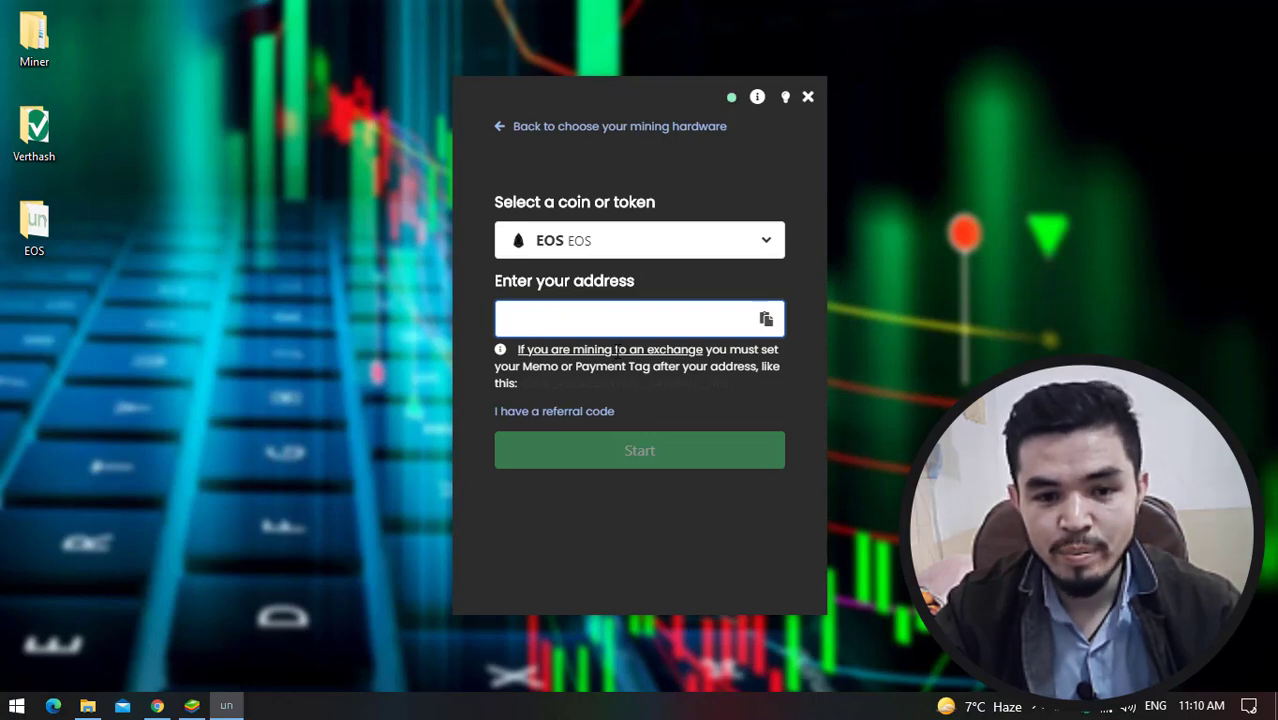
- Switch to Chrome, search Binance's Fiat and Spot wallet for "eos", and open the deposit page for the EOS coin
{"action": "left_click", "coordinate": [157, 705]}
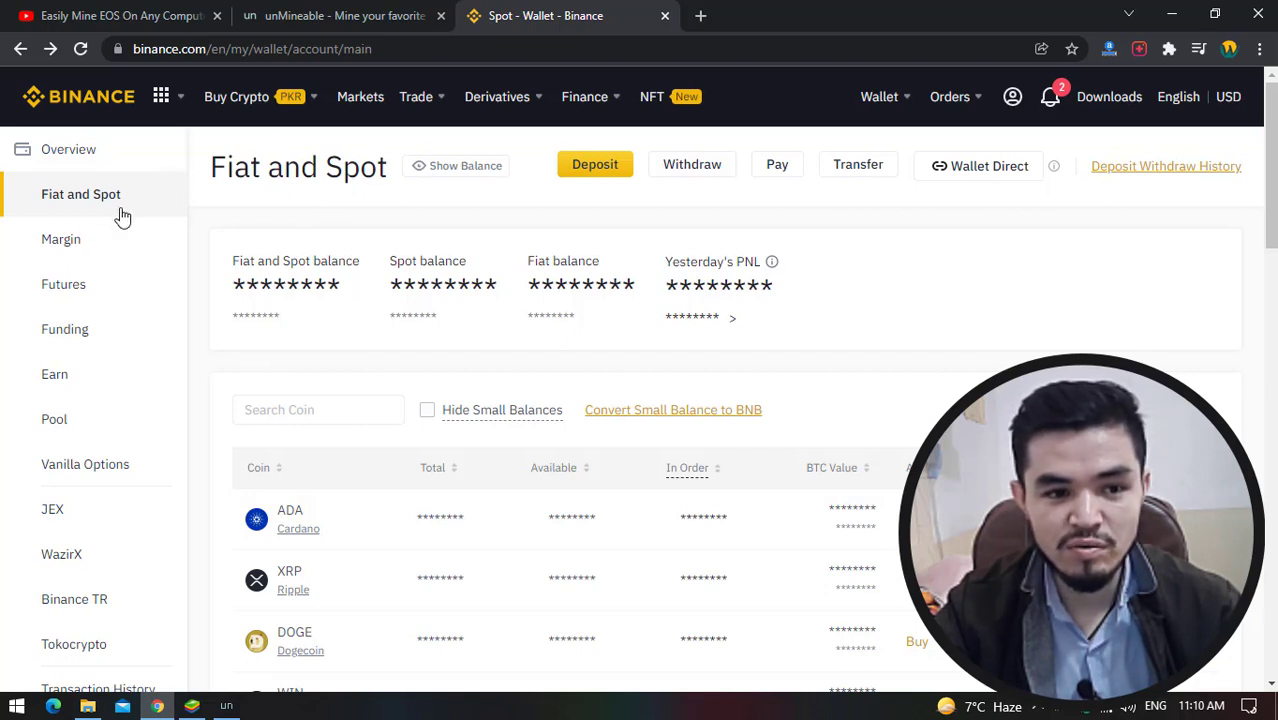
{"action": "left_click", "coordinate": [310, 408]}
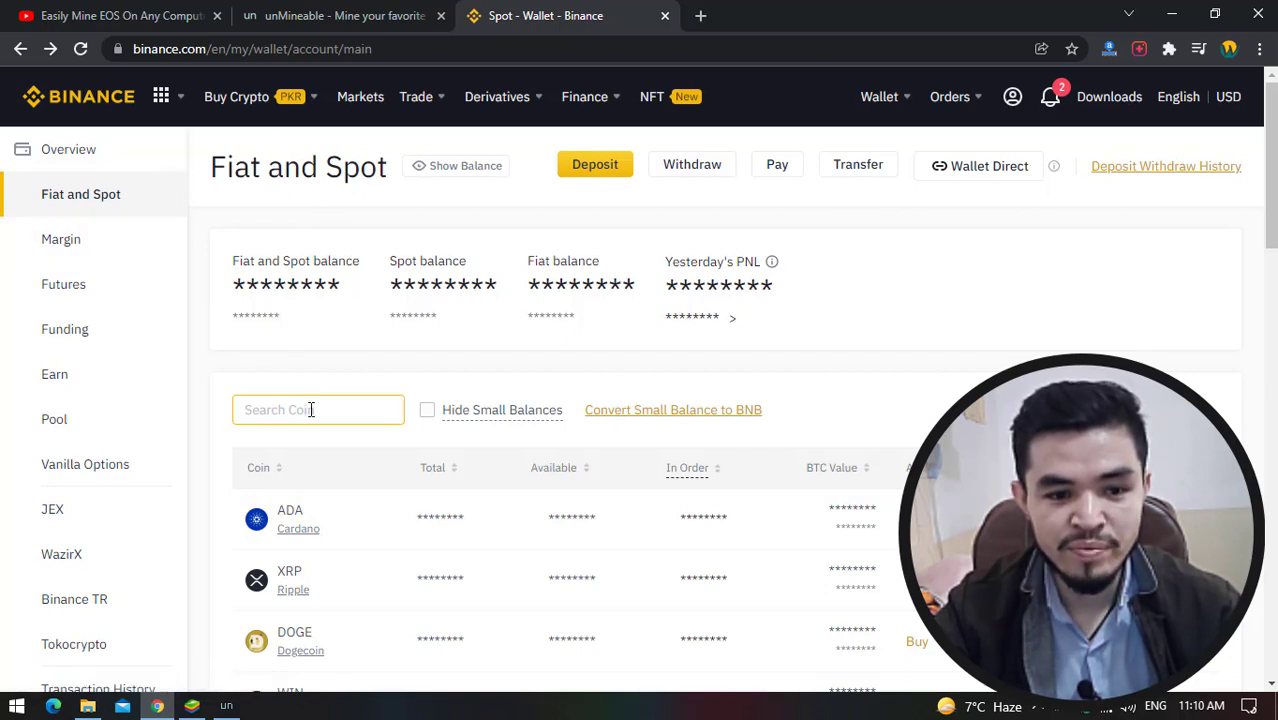
{"action": "type", "text": "eos"}
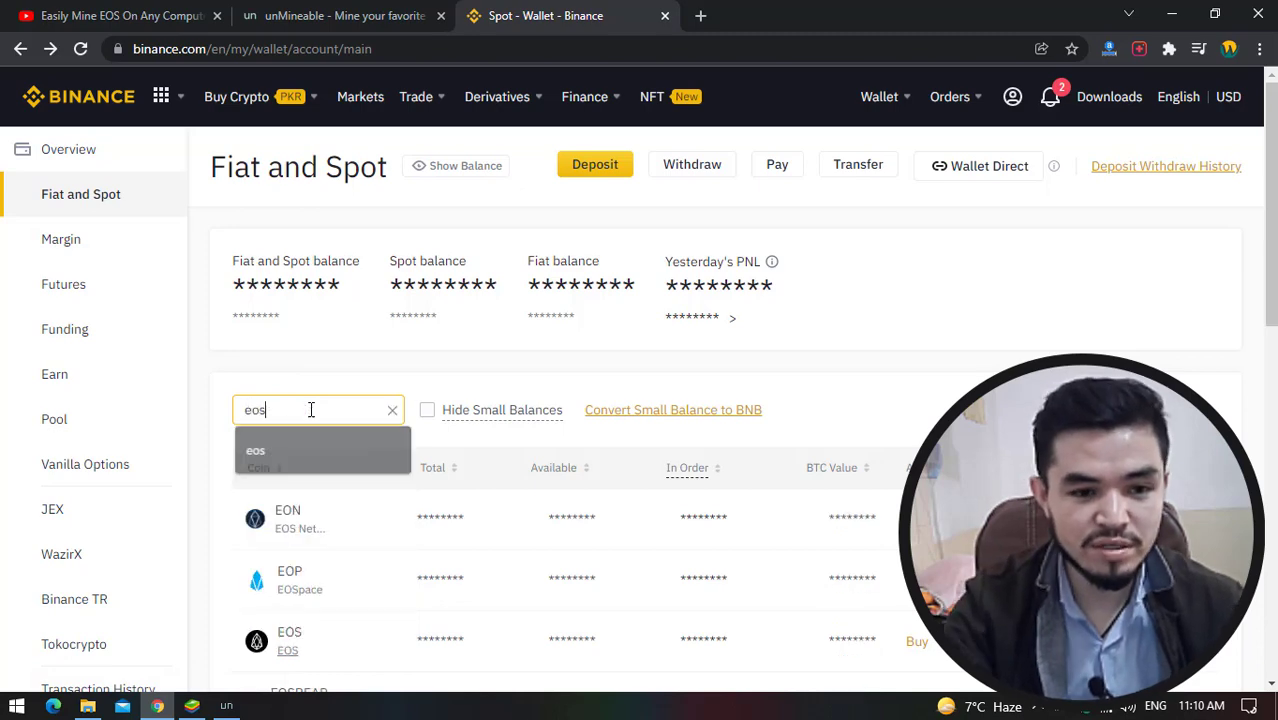
{"action": "scroll", "coordinate": [340, 431], "scroll_direction": "down", "scroll_amount": 1}
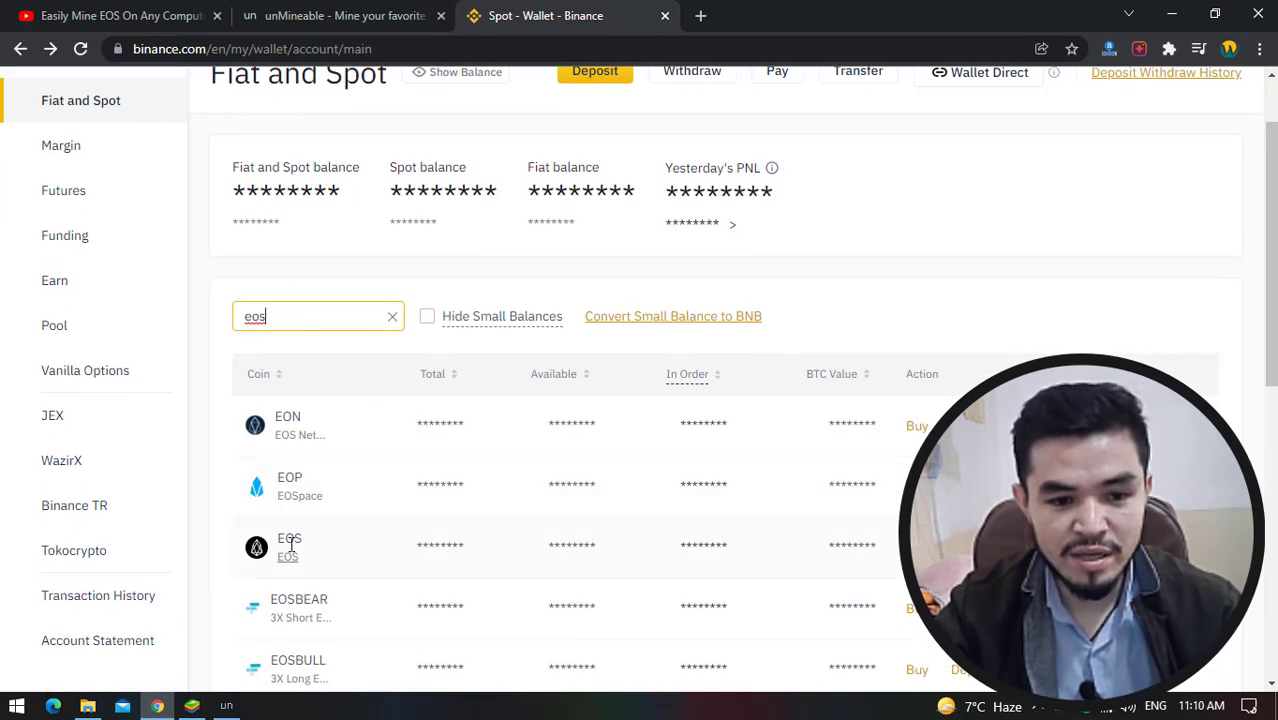
{"action": "left_click", "coordinate": [965, 545]}
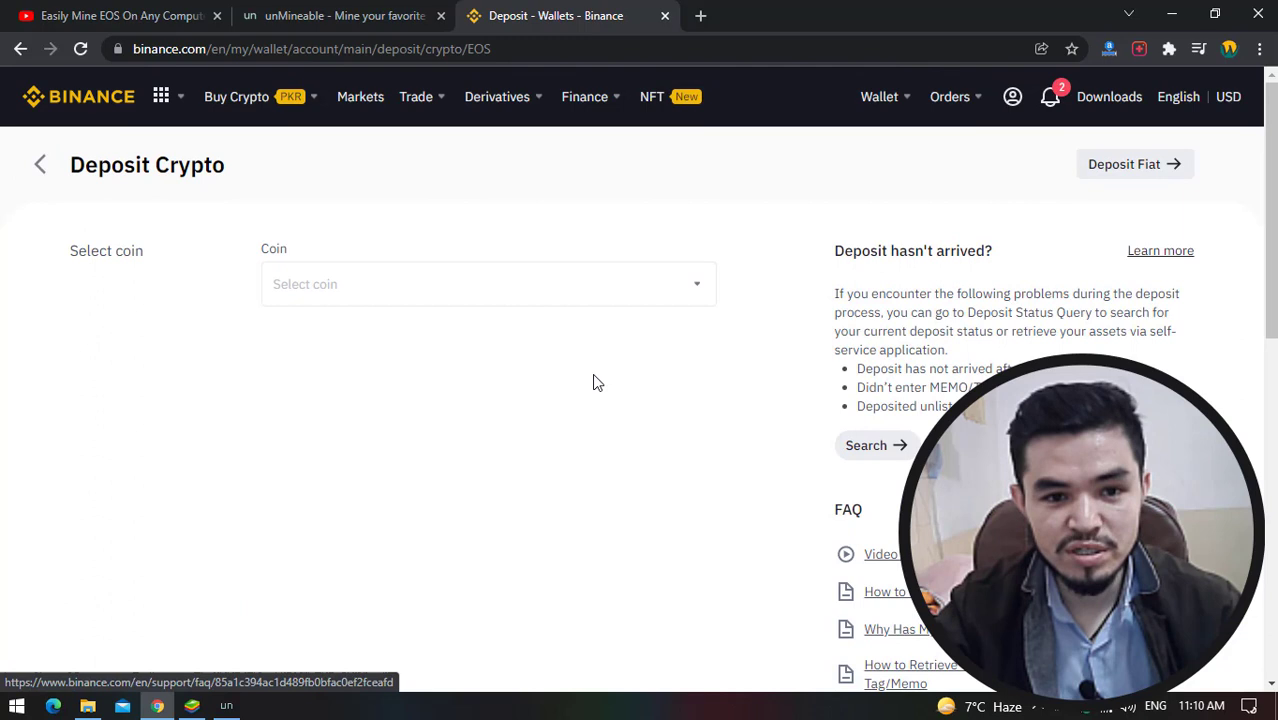
- Choose EOS as the deposit network
{"action": "scroll", "coordinate": [415, 326], "scroll_direction": "down", "scroll_amount": 1}
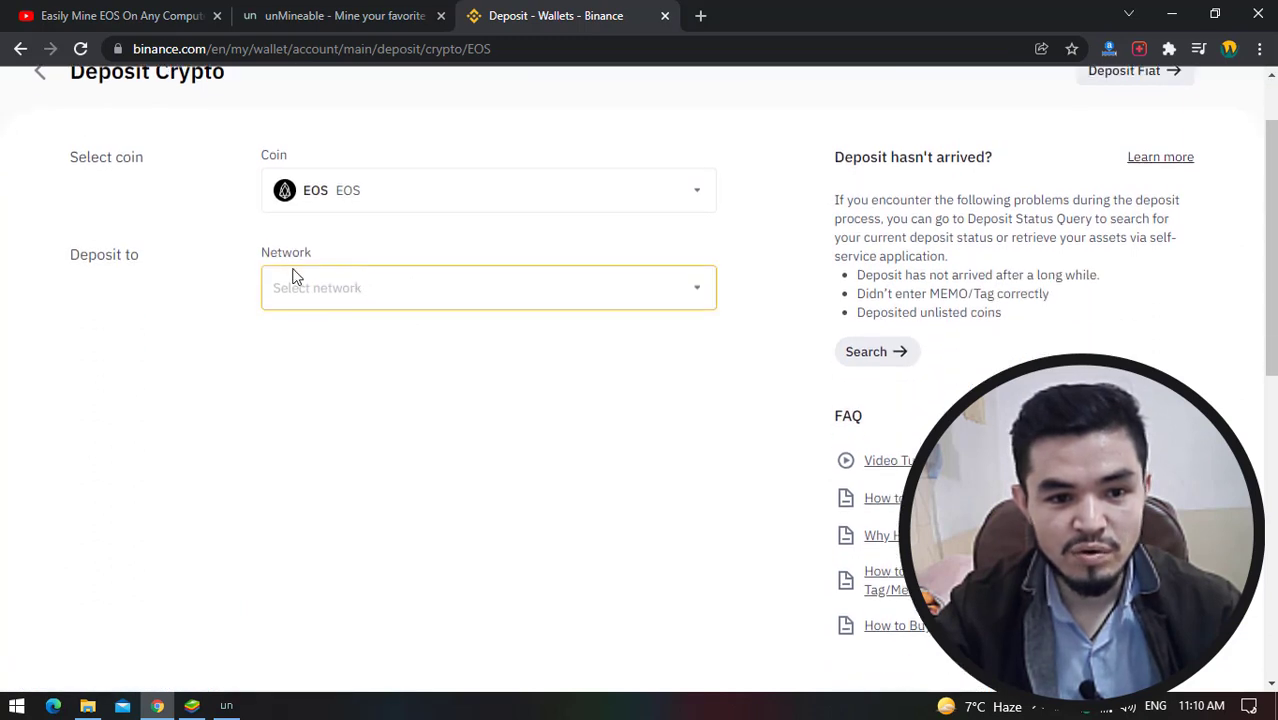
{"action": "left_click", "coordinate": [359, 292]}
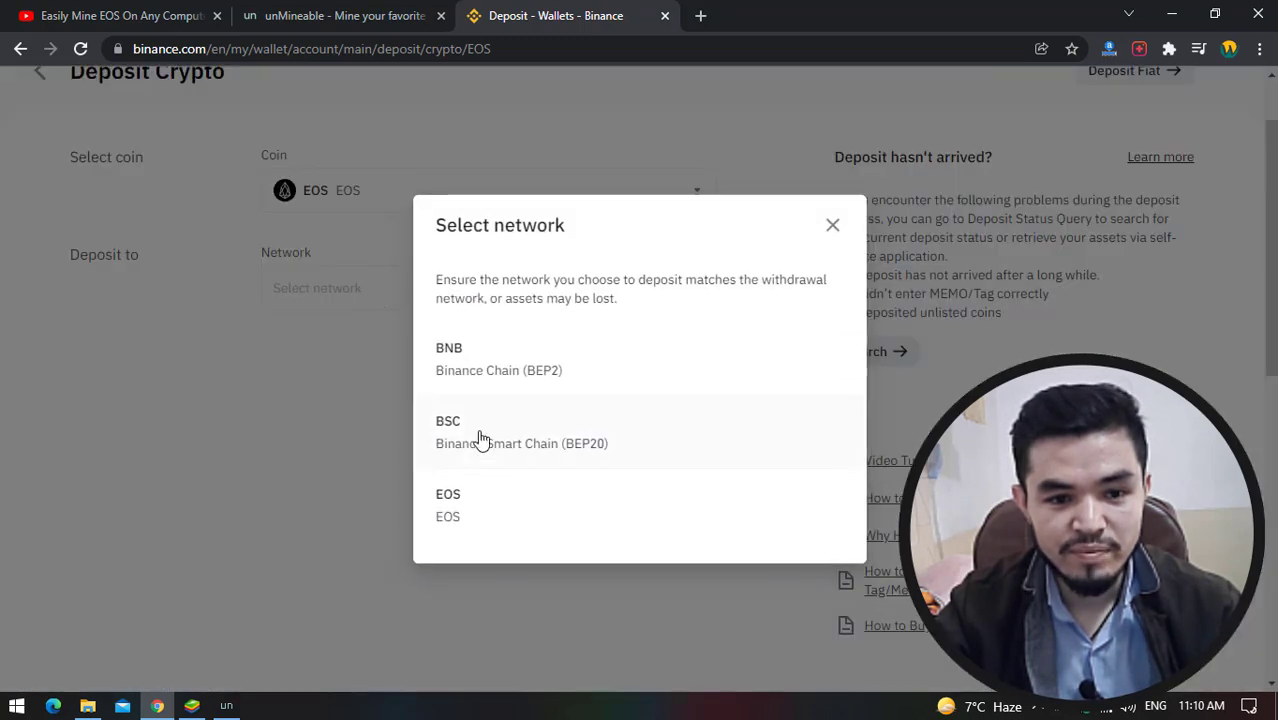
{"action": "left_click", "coordinate": [487, 513]}
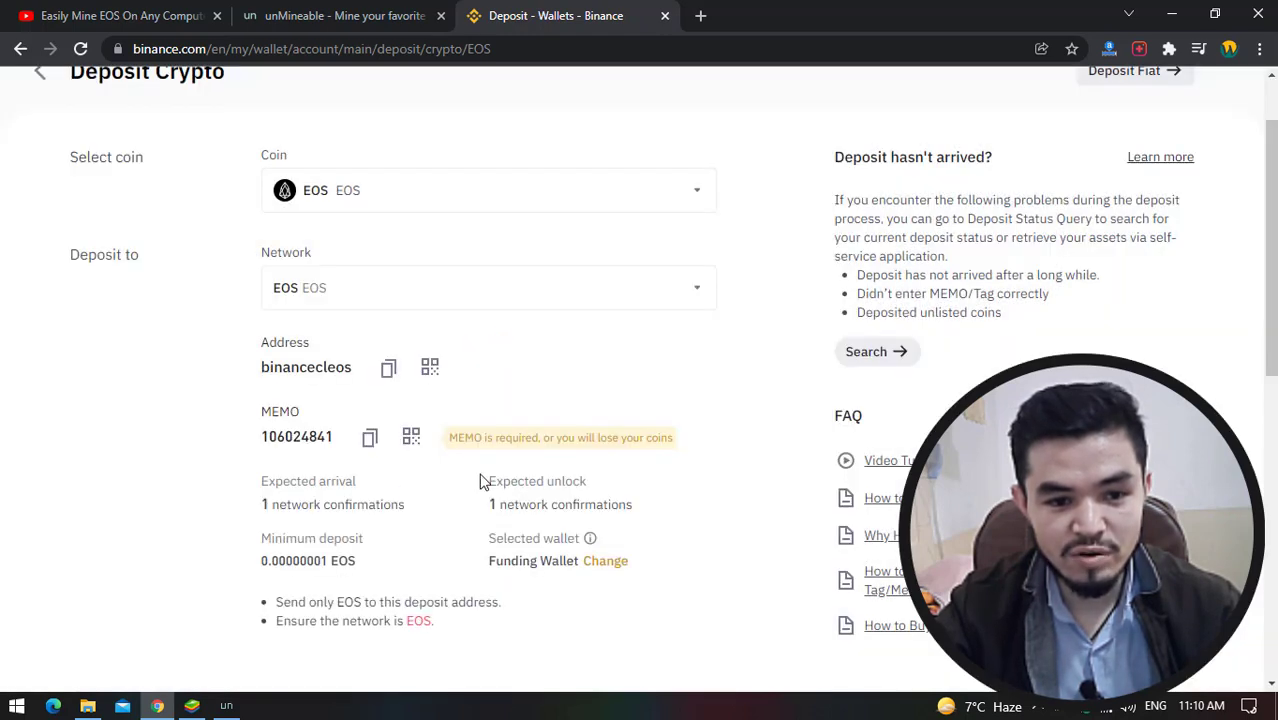
- Copy the EOS deposit address from Binance into the unMineable miner's address field, followed by a colon
{"action": "scroll", "coordinate": [481, 482], "scroll_direction": "down", "scroll_amount": 1}
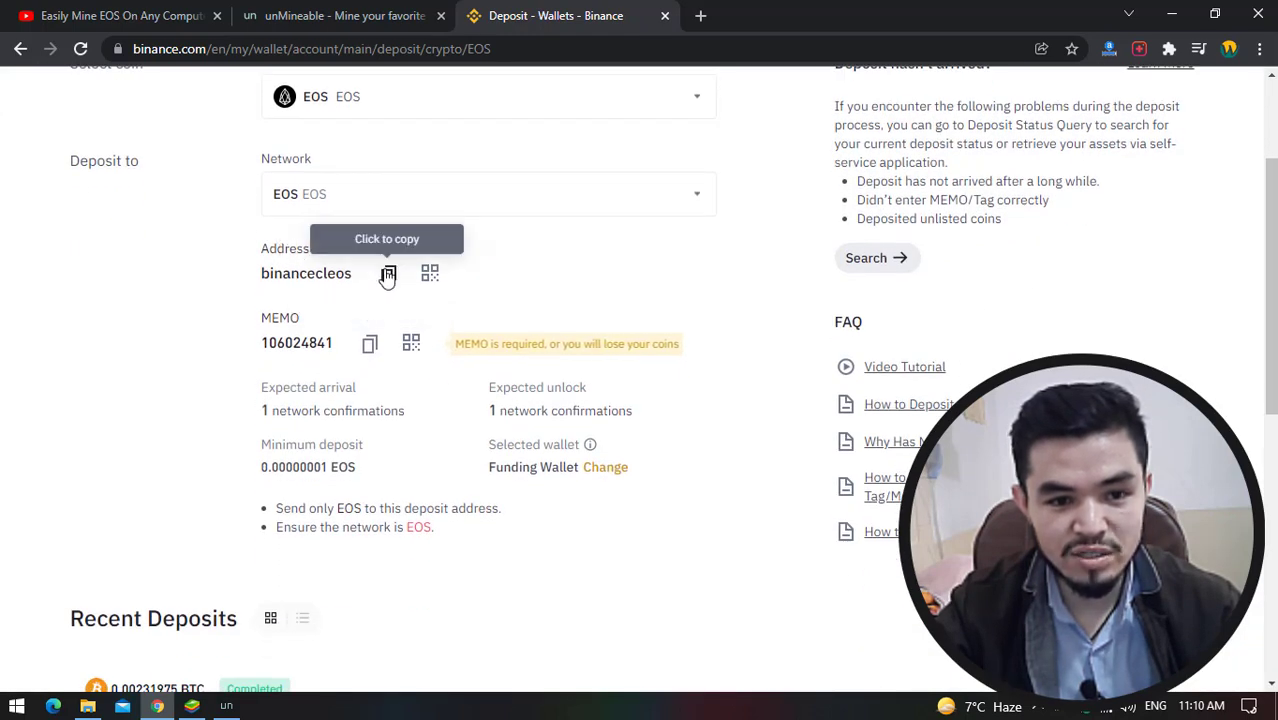
{"action": "left_click", "coordinate": [388, 274]}
{"action": "left_click", "coordinate": [226, 705]}
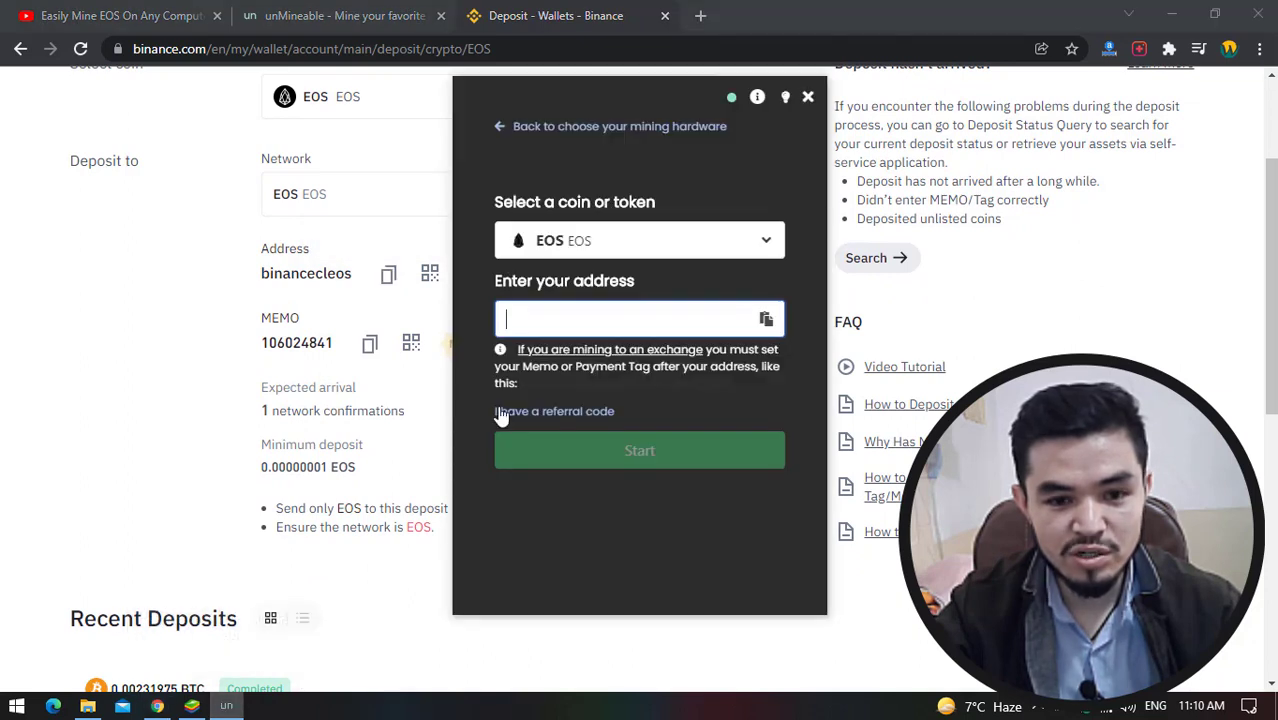
{"action": "key", "text": "ctrl+v"}
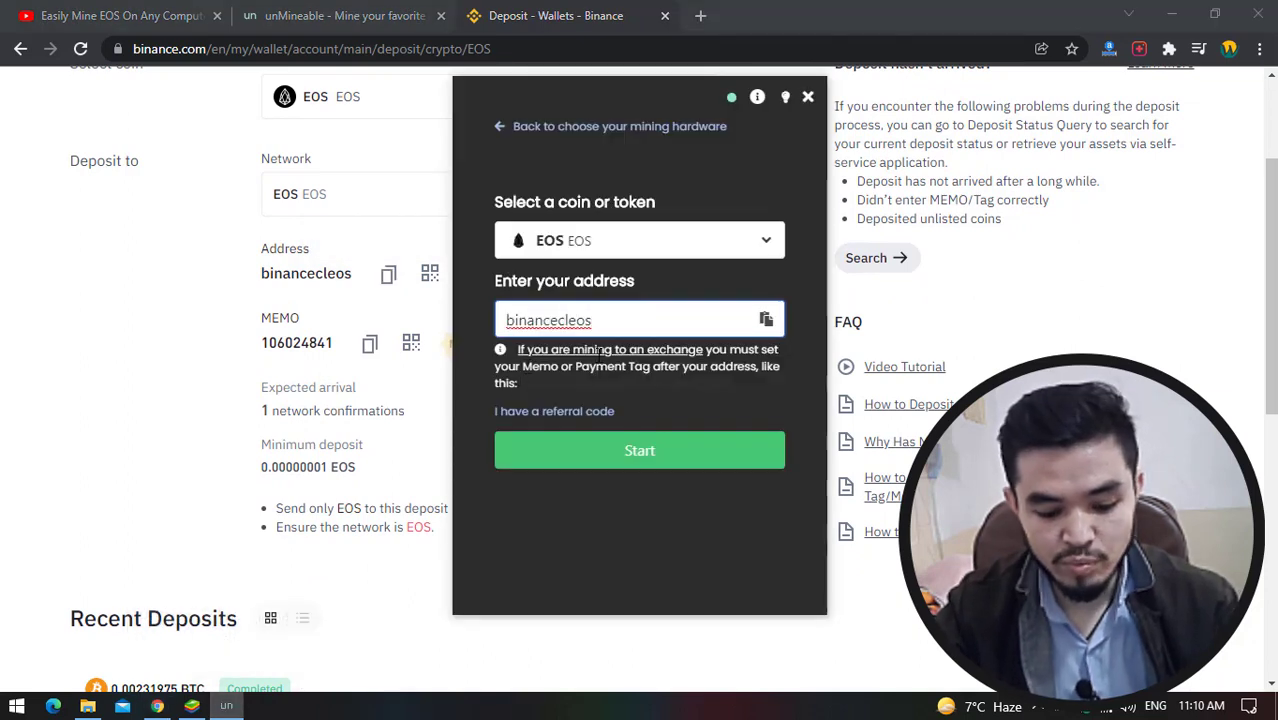
{"action": "type", "text": ":"}
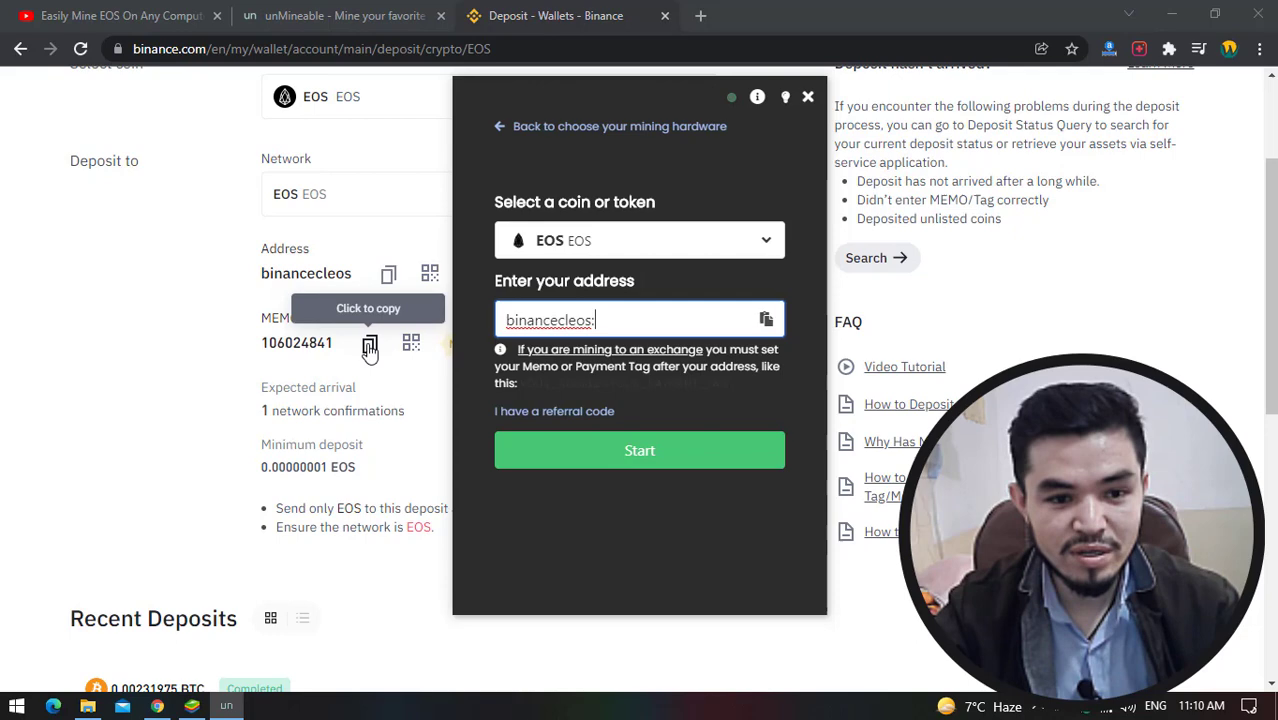
- Append Binance's deposit MEMO after the colon in the miner's address field and minimize Chrome
{"action": "left_click", "coordinate": [369, 345]}
{"action": "left_click", "coordinate": [226, 705]}
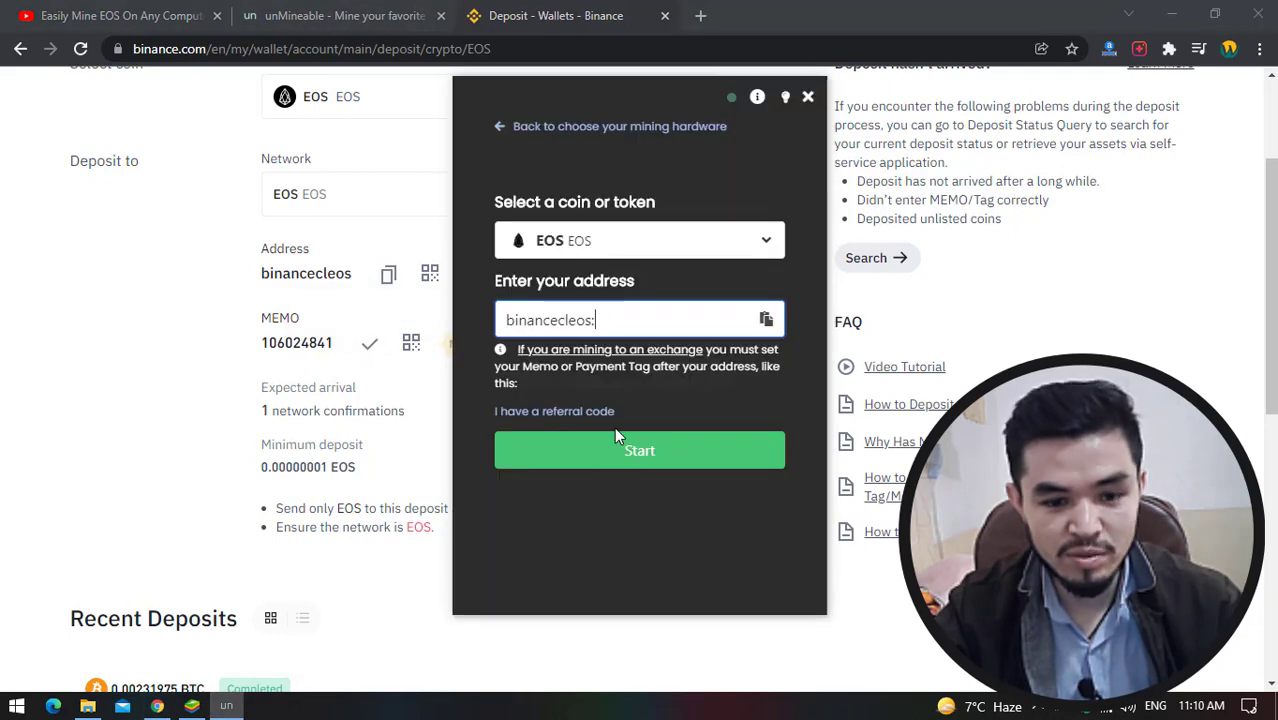
{"action": "key", "text": "ctrl+v"}
{"action": "left_click", "coordinate": [1180, 20]}
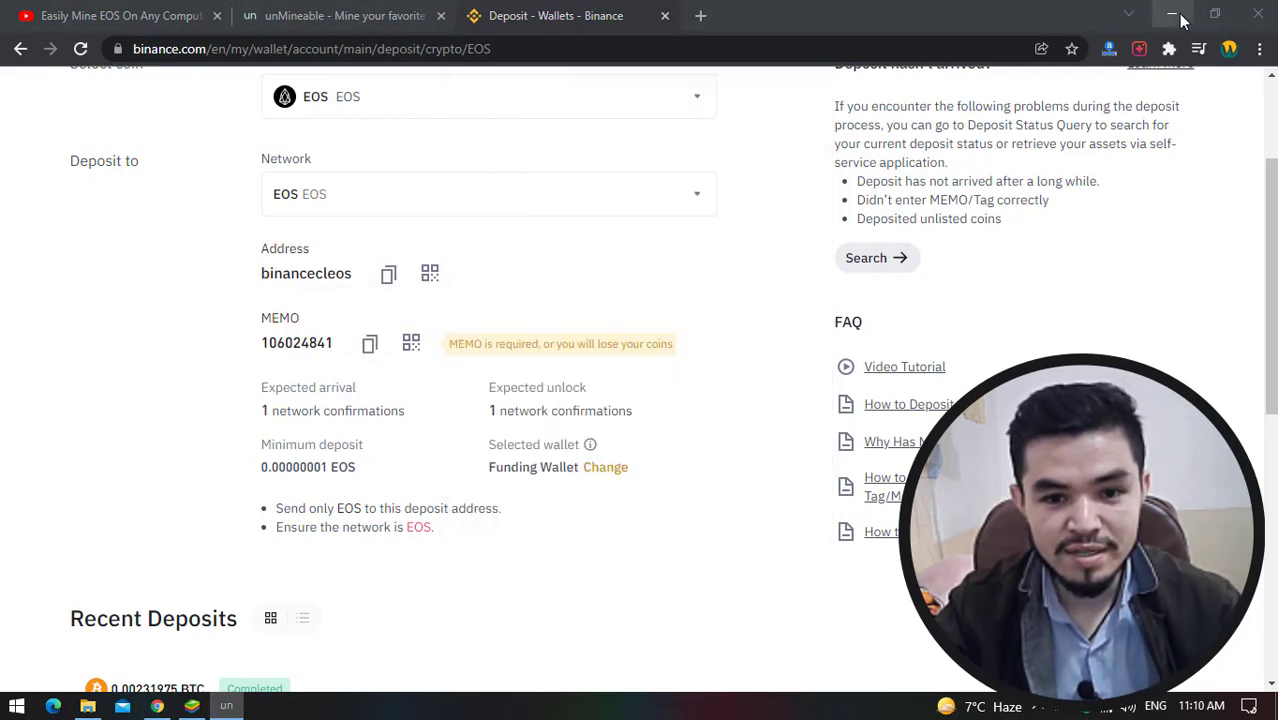
{"action": "left_click", "coordinate": [1180, 20]}
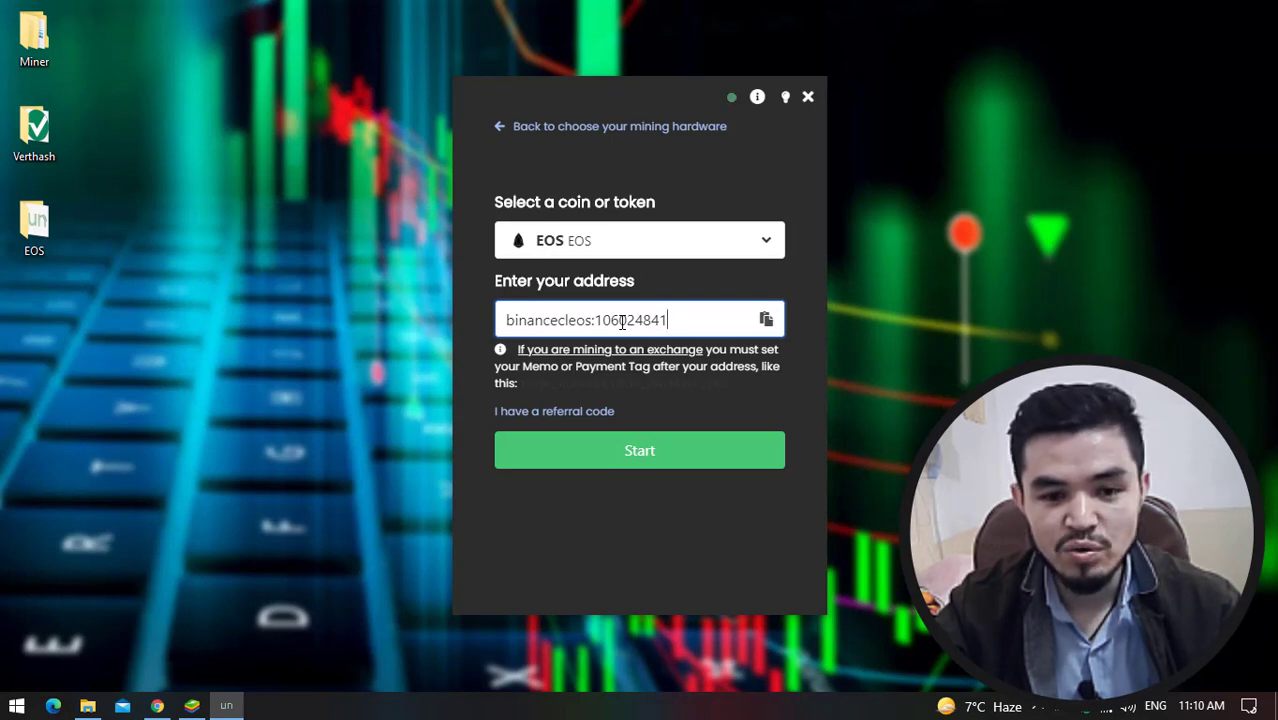
- Start mining EOS to the entered address and memo
{"action": "left_click", "coordinate": [636, 458]}
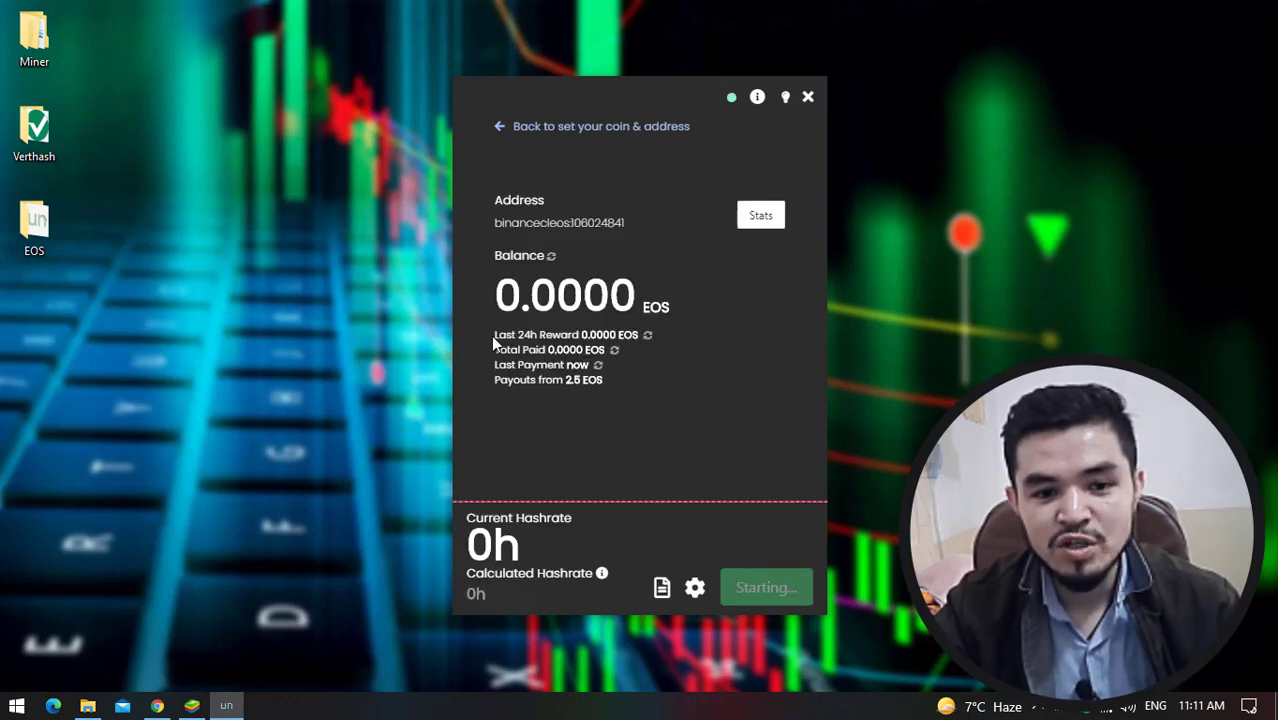
{"action": "left_click_drag", "start_coordinate": [493, 342], "coordinate": [543, 358]}
{"action": "left_click", "coordinate": [546, 349]}
{"action": "left_click", "coordinate": [543, 360]}
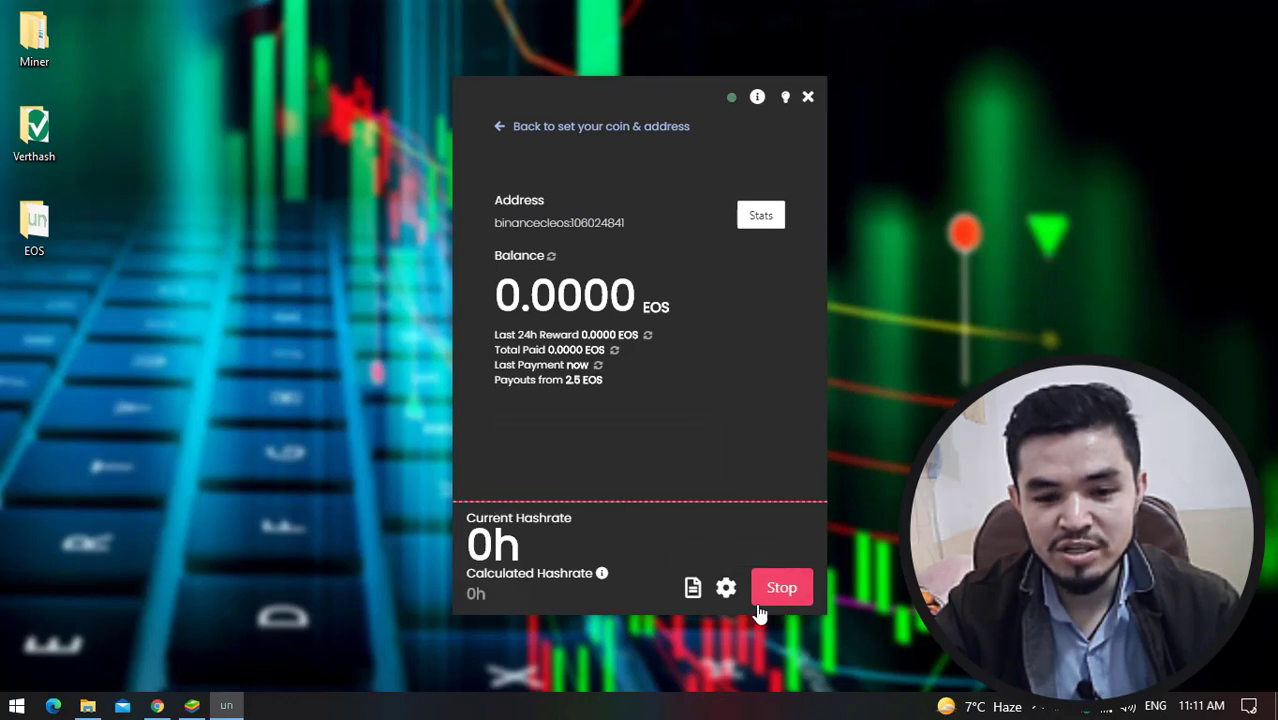
- Review the miner's intensity, worker name, referral code and start-on-launch settings, close them without saving, and check the current hashrate
{"action": "left_click", "coordinate": [726, 590]}
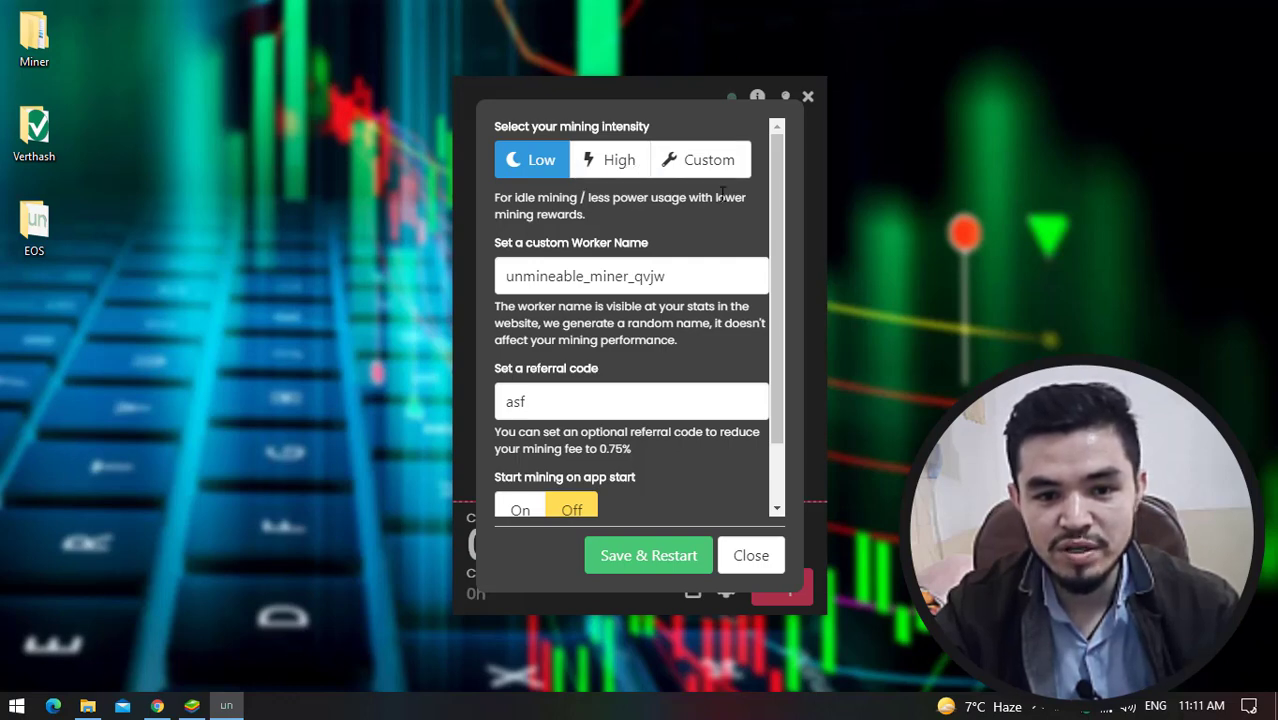
{"action": "scroll", "coordinate": [539, 270], "scroll_direction": "down", "scroll_amount": 2}
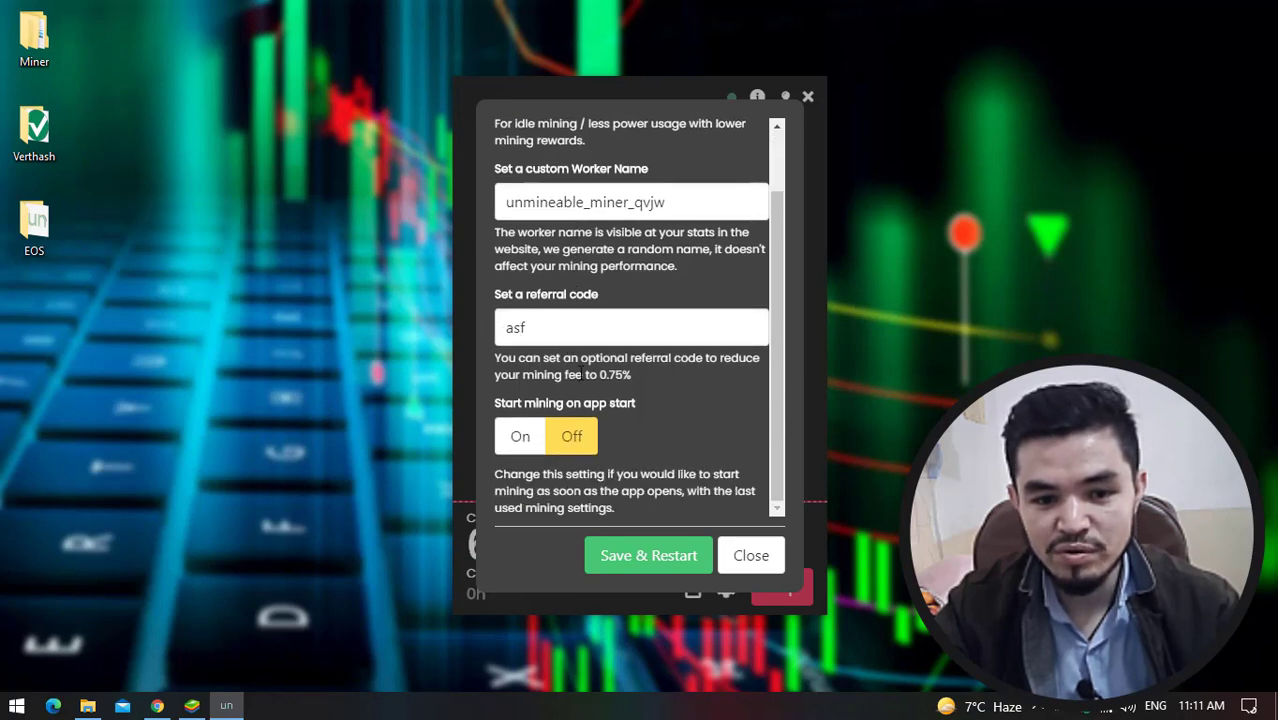
{"action": "scroll", "coordinate": [662, 530], "scroll_direction": "up", "scroll_amount": 2}
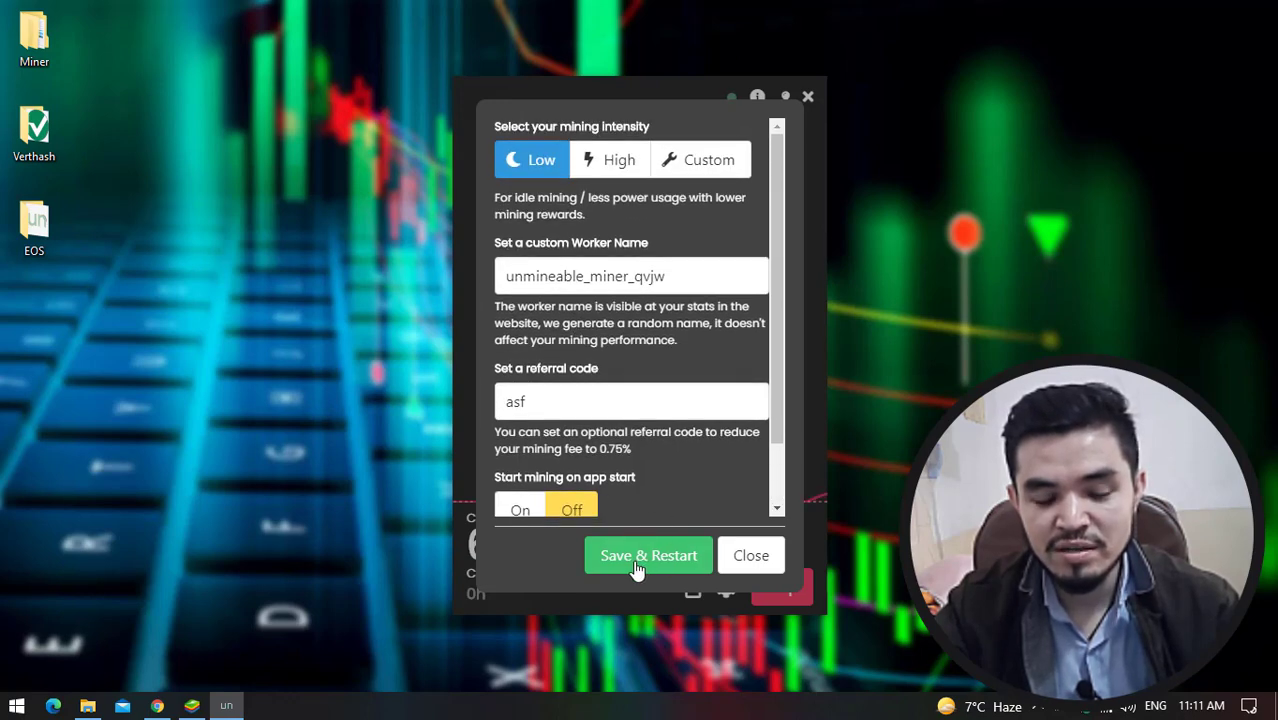
{"action": "left_click", "coordinate": [750, 556]}
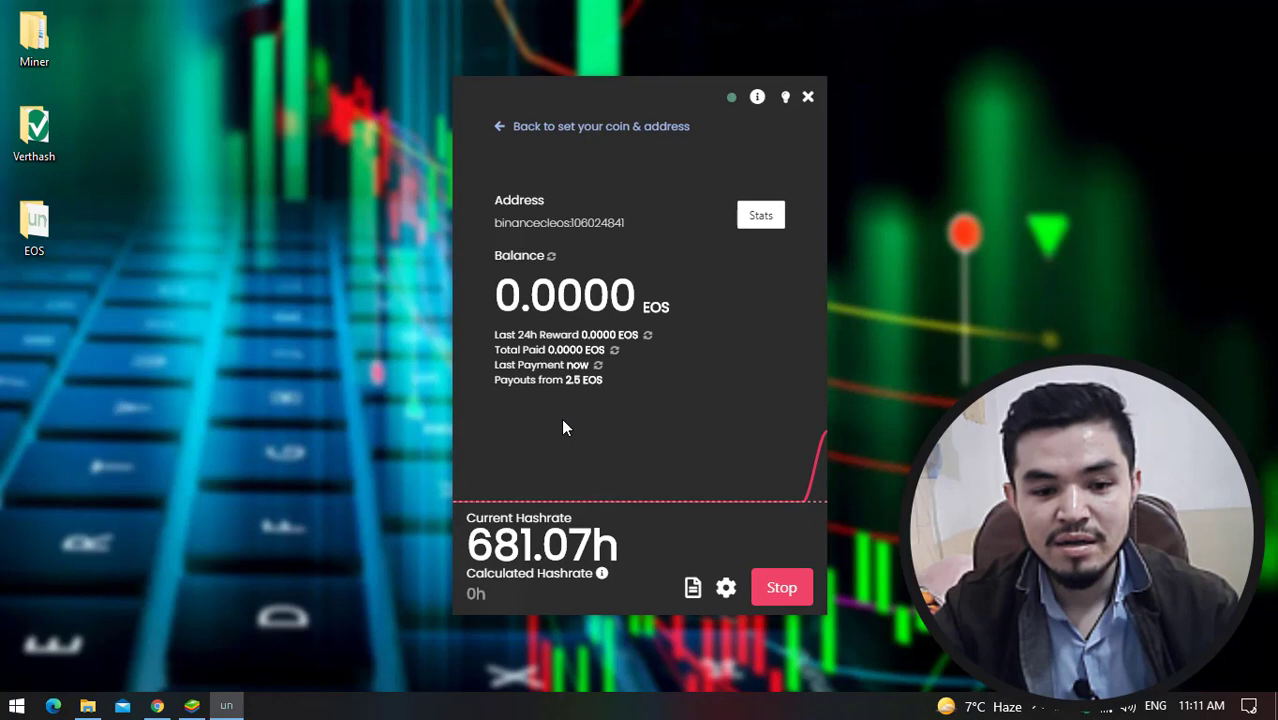
{"action": "left_click_drag", "start_coordinate": [483, 541], "coordinate": [524, 548]}
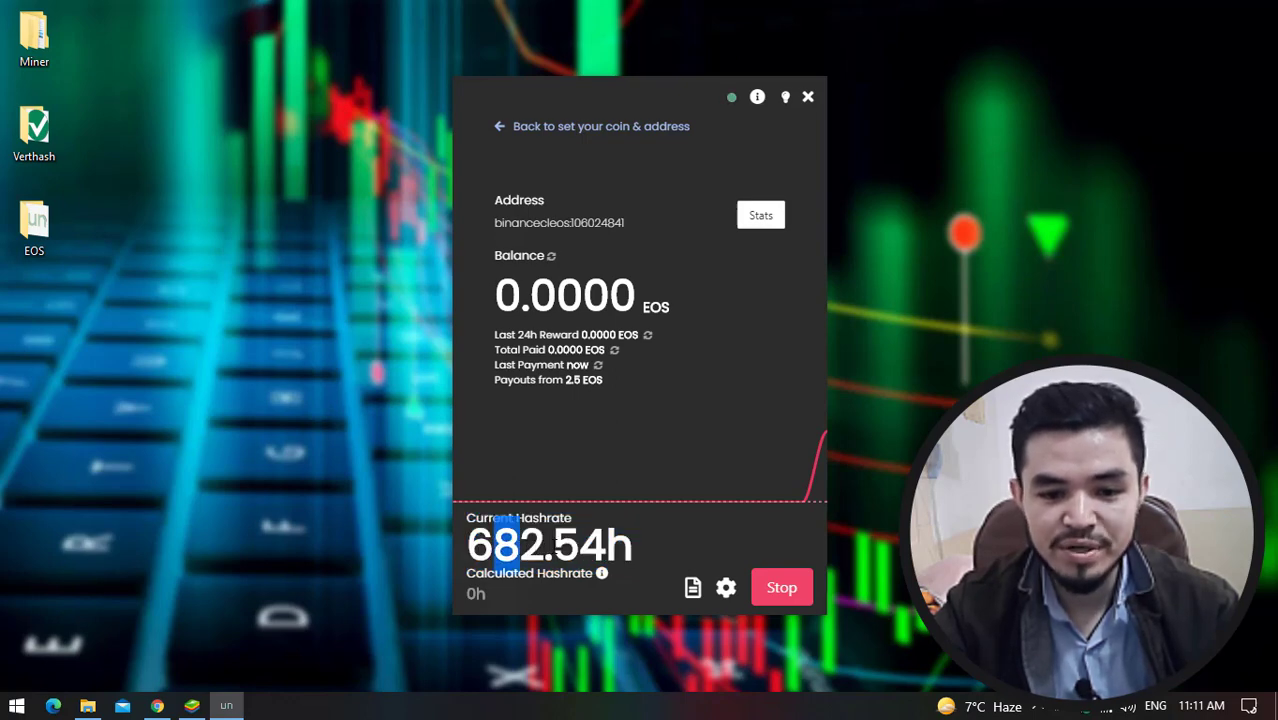
- Open the mining address's online stats page and enable auto pay every 12 hours
{"action": "left_click", "coordinate": [752, 218]}
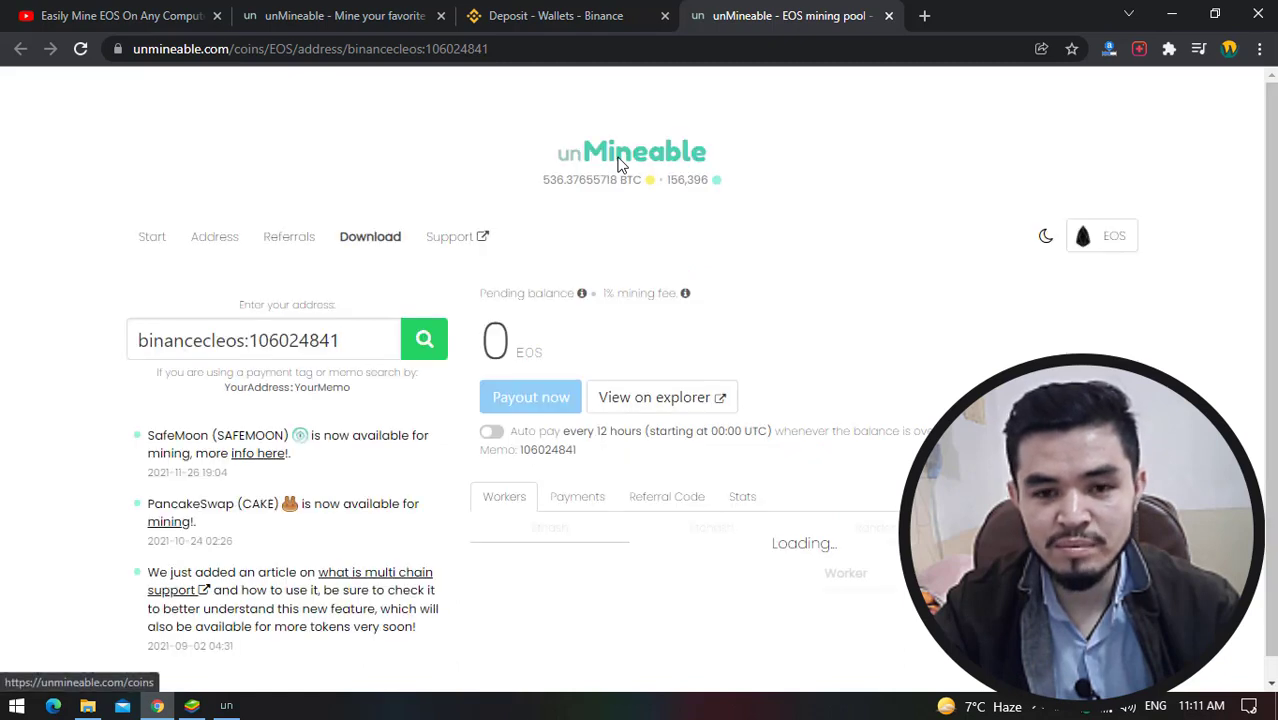
{"action": "scroll", "coordinate": [627, 171], "scroll_direction": "down", "scroll_amount": 1}
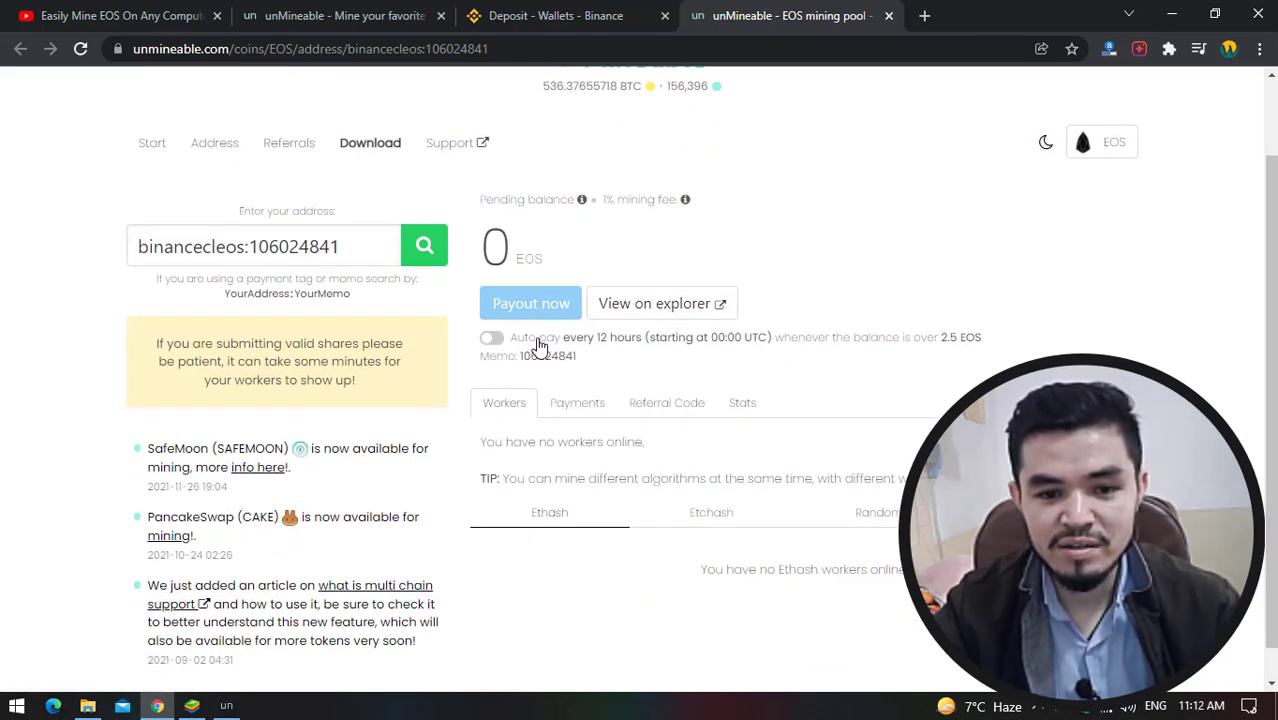
{"action": "left_click", "coordinate": [493, 340]}
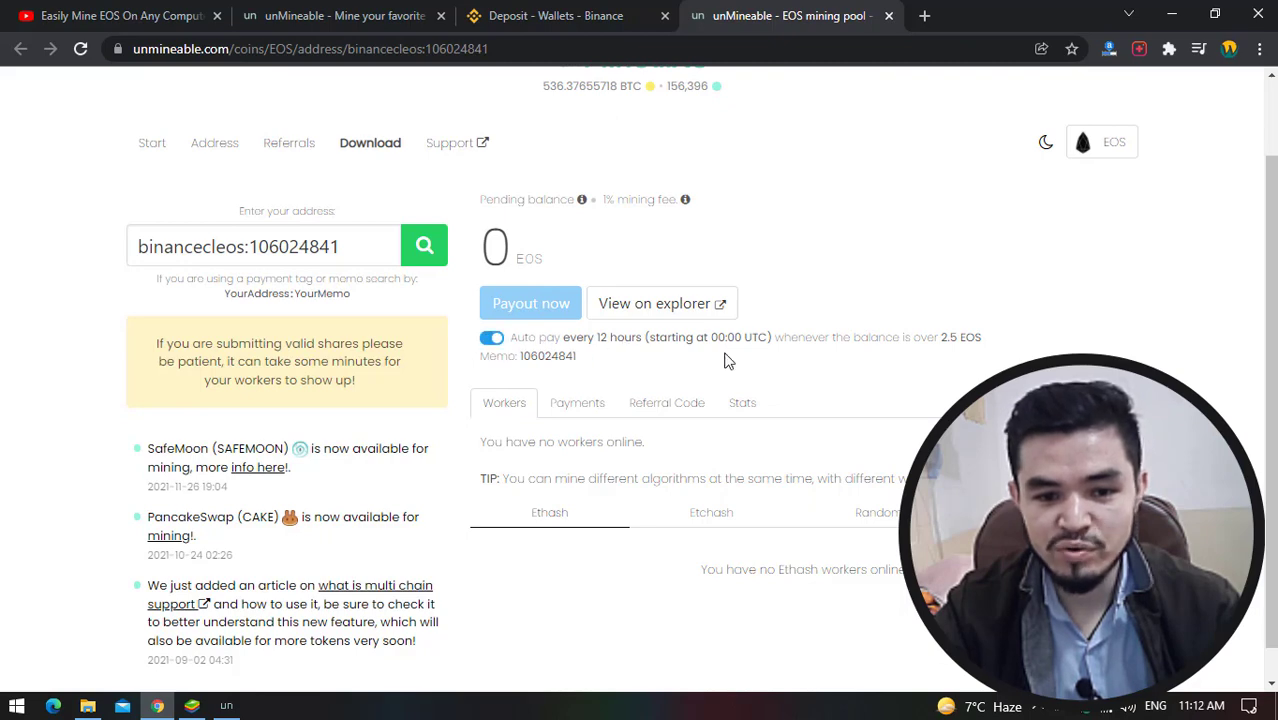
- Check the pending balance and mining fee on the stats page and return to the miner
{"action": "scroll", "coordinate": [560, 385], "scroll_direction": "down", "scroll_amount": 1}
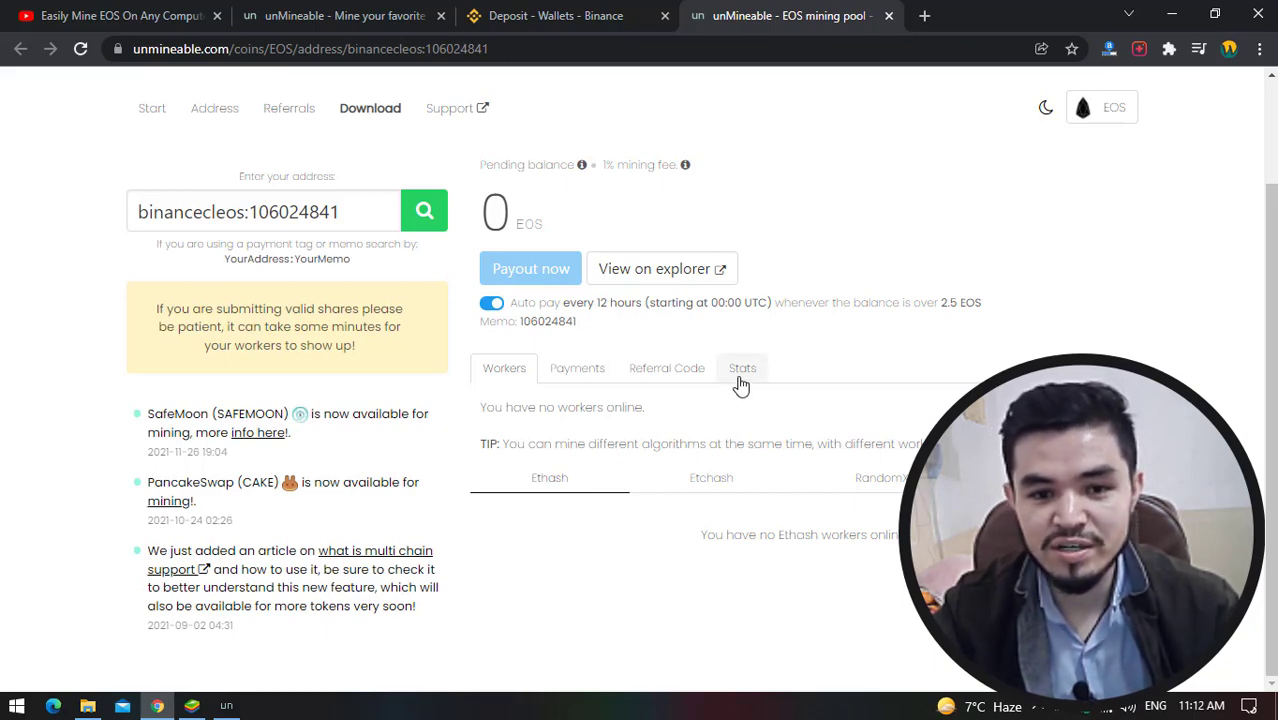
{"action": "left_click_drag", "start_coordinate": [480, 164], "coordinate": [676, 165]}
{"action": "left_click", "coordinate": [778, 192]}
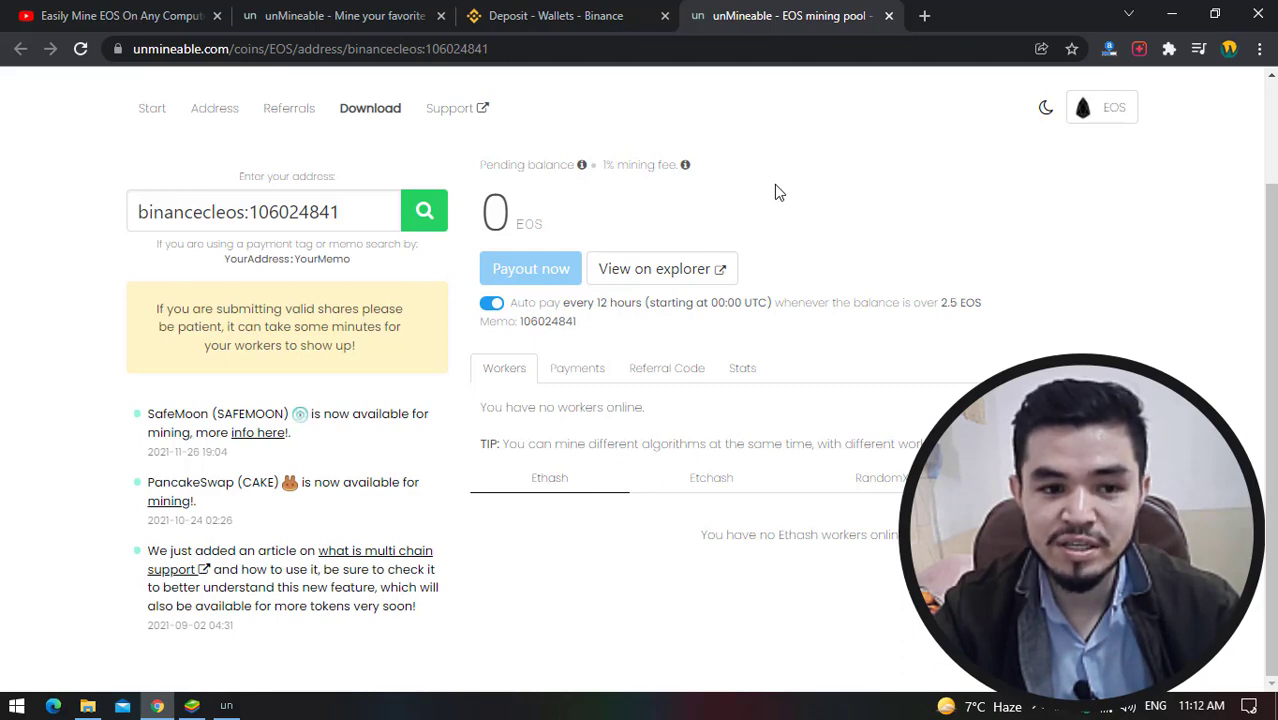
{"action": "left_click", "coordinate": [1171, 14]}
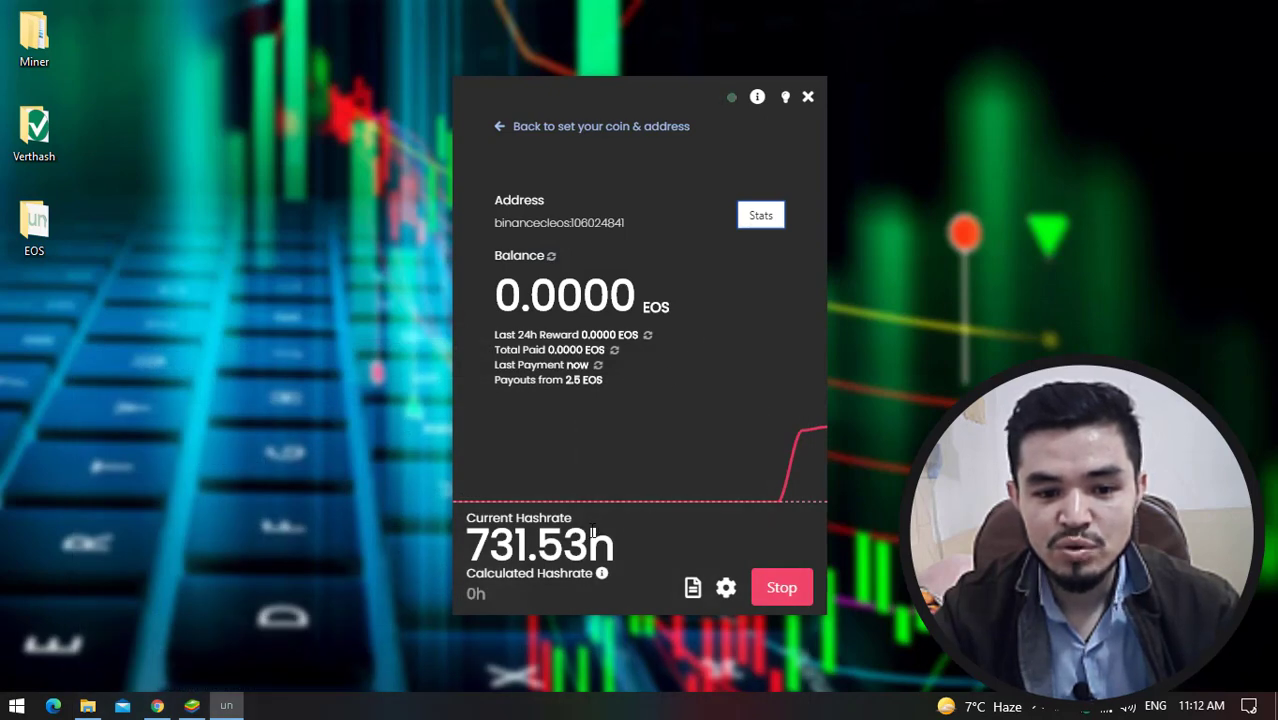